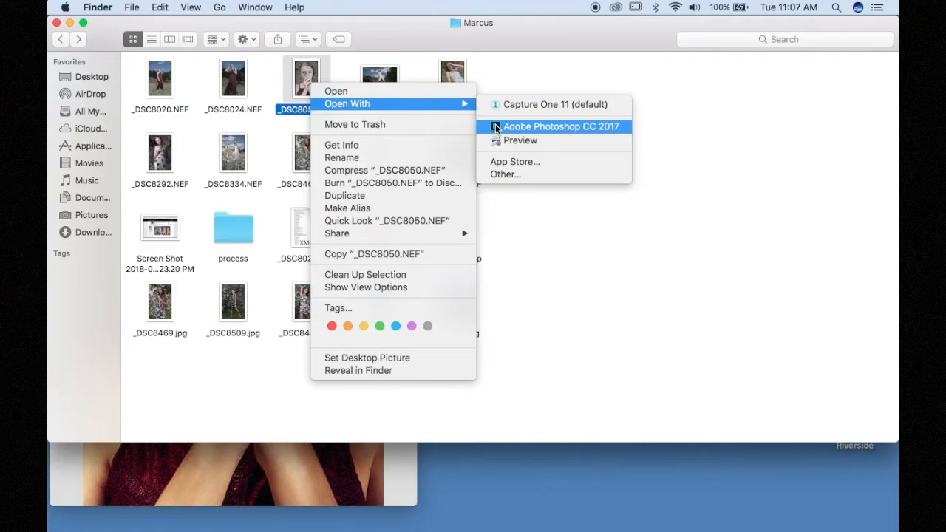
Step: Open _DSC8050.NEF in Adobe Photoshop CC 2017 and set the raw temperature to 6000 and contrast to +22
{"action": "left_click", "coordinate": [495, 127]}
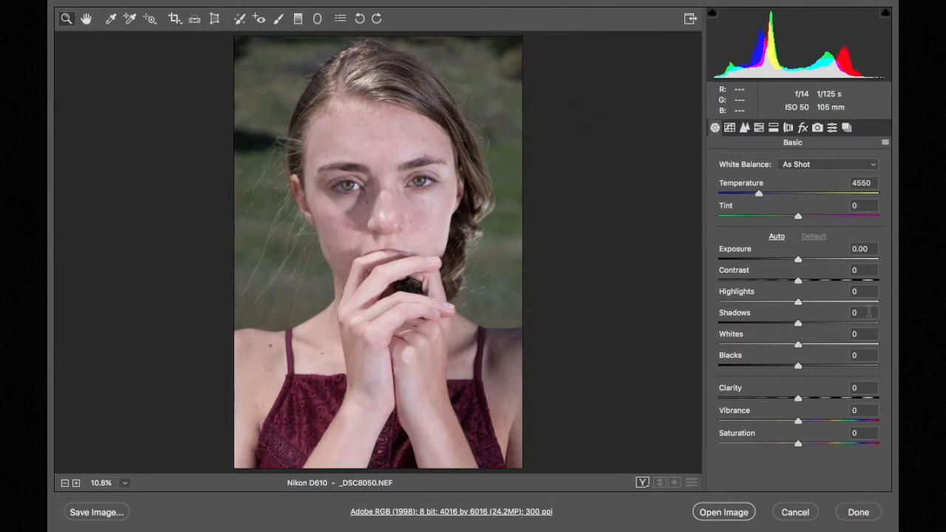
{"action": "left_click_drag", "start_coordinate": [760, 193], "coordinate": [780, 195]}
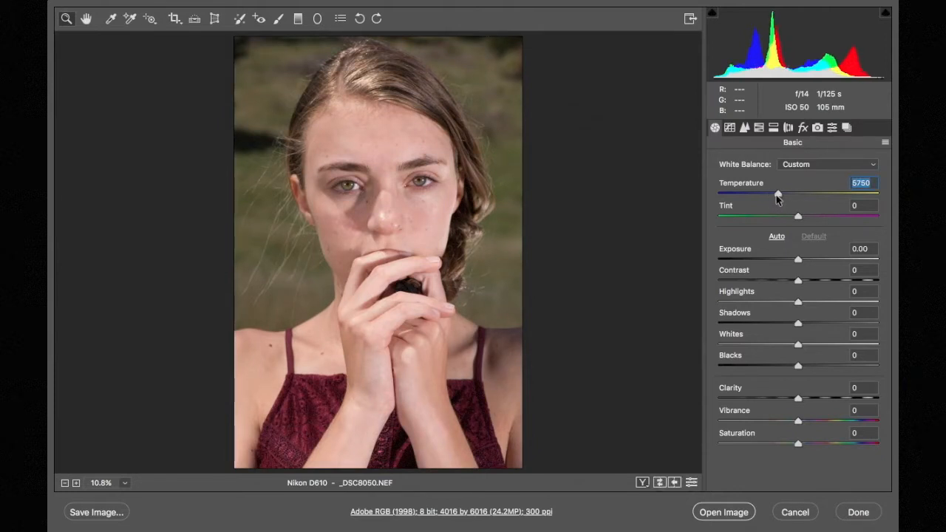
{"action": "mouse_move", "coordinate": [801, 281]}
{"action": "left_mouse_down"}
{"action": "mouse_move", "coordinate": [824, 283]}
{"action": "mouse_move", "coordinate": [811, 293]}
{"action": "mouse_move", "coordinate": [845, 280]}
{"action": "mouse_move", "coordinate": [811, 284]}
{"action": "mouse_move", "coordinate": [819, 282]}
{"action": "left_mouse_up"}
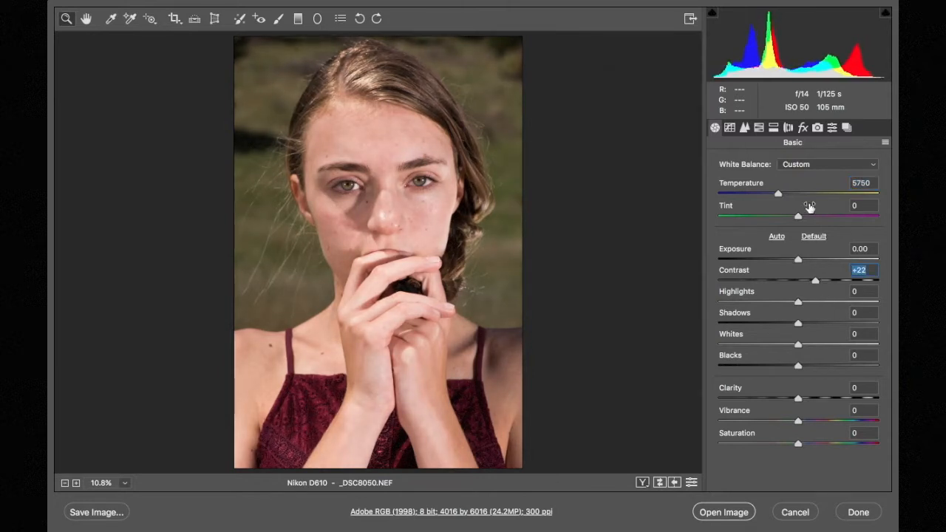
{"action": "left_click_drag", "start_coordinate": [781, 194], "coordinate": [785, 194]}
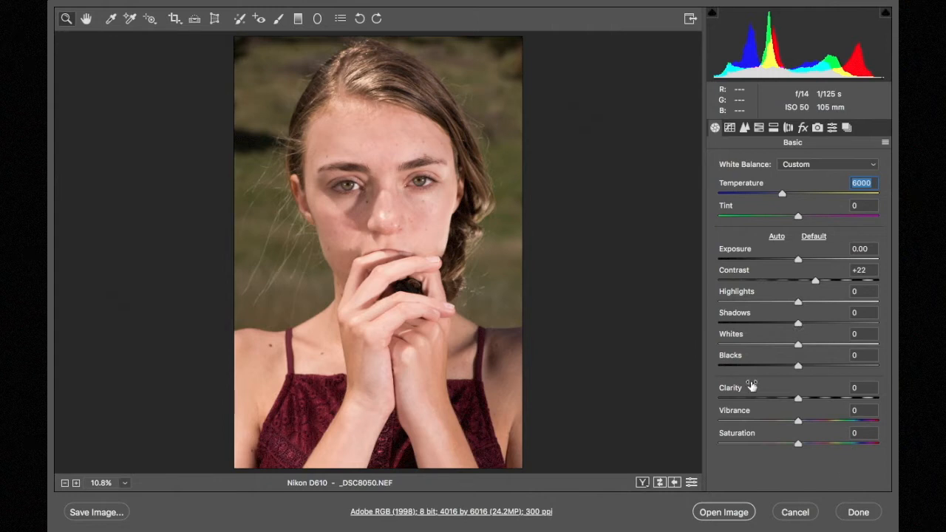
Step: Raise the raw vibrance slightly and open the image for layer editing
{"action": "mouse_move", "coordinate": [801, 421]}
{"action": "left_mouse_down"}
{"action": "mouse_move", "coordinate": [823, 420]}
{"action": "mouse_move", "coordinate": [804, 427]}
{"action": "left_mouse_up"}
{"action": "left_click", "coordinate": [735, 512]}
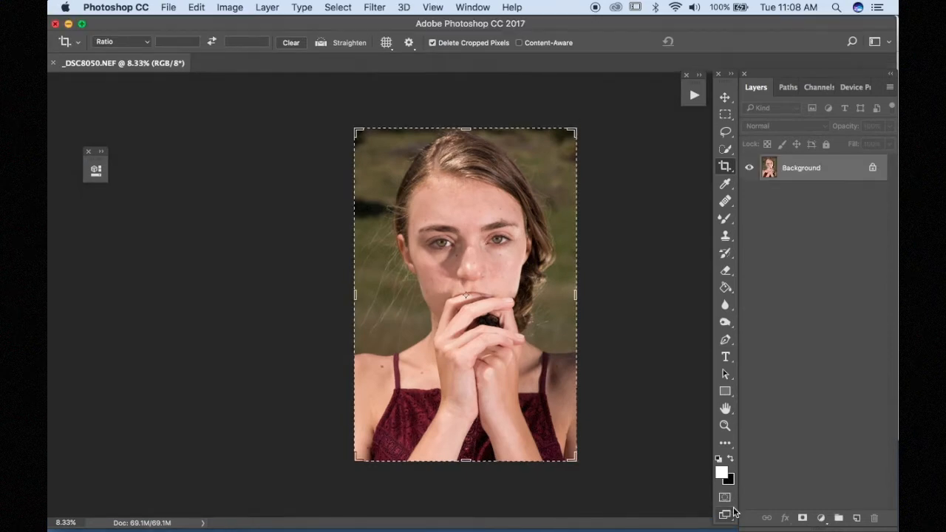
Step: Add a new empty layer above the Background and name it Healing
{"action": "left_click", "coordinate": [725, 115]}
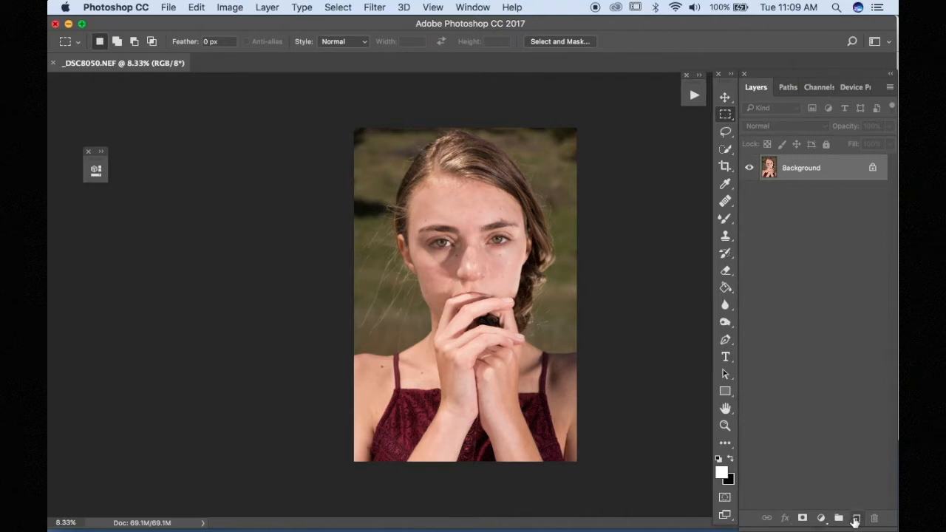
{"action": "left_click", "coordinate": [854, 520]}
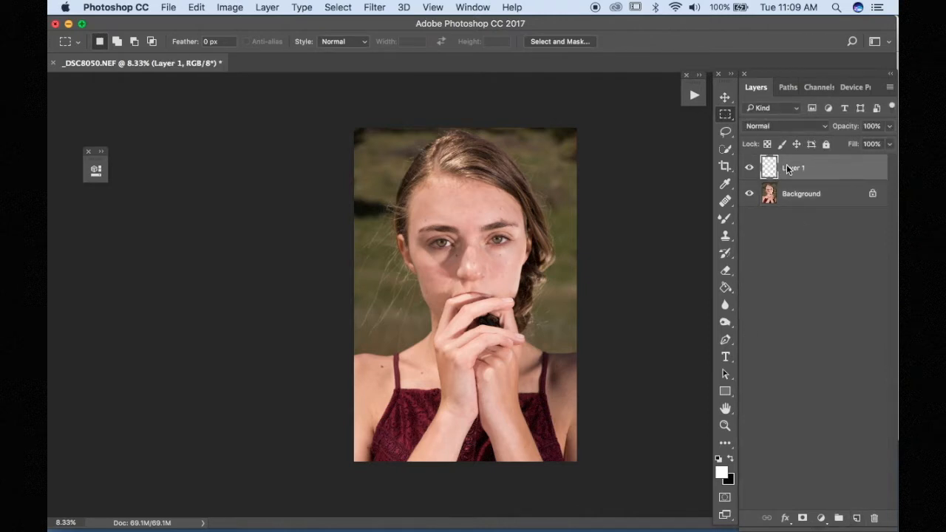
{"action": "type", "text": "Healing"}
{"action": "key", "text": "Return"}
Step: Clone background grass over part of the dark patch beside the hair on the photo's left side, using an enlarged Clone Stamp brush
{"action": "key", "text": "w"}
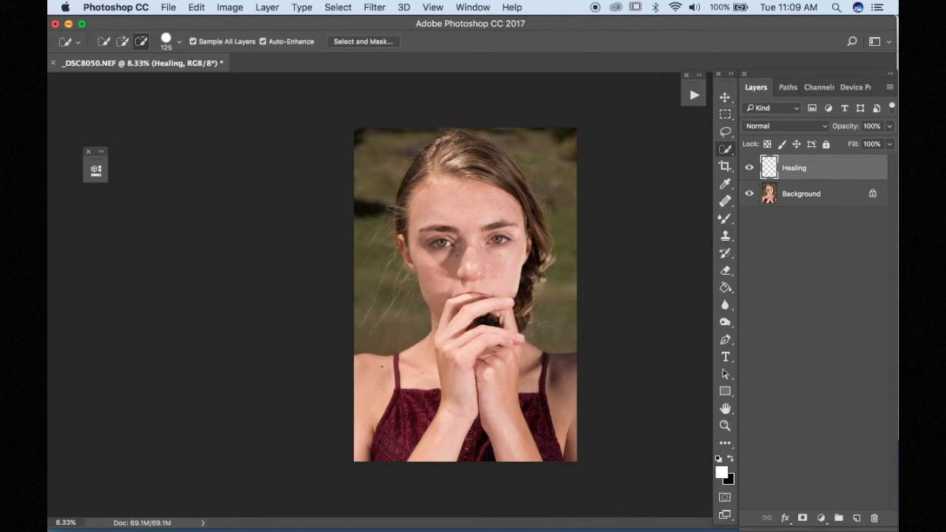
{"action": "key", "text": "s"}
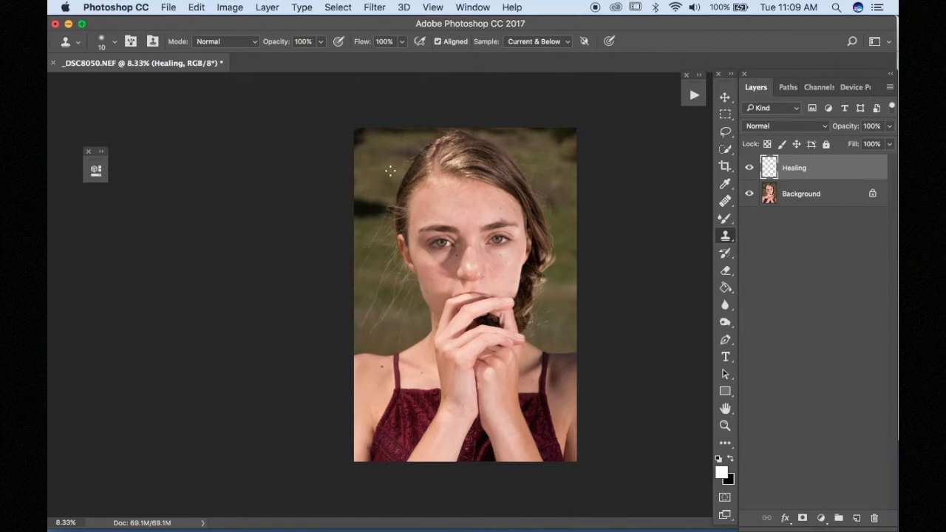
{"action": "key", "text": "bracketright"}
{"action": "key", "text": "bracketright"}
{"action": "key", "text": "bracketright"}
{"action": "key", "text": "bracketright"}
{"action": "key", "text": "bracketright"}
{"action": "key", "text": "bracketright"}
{"action": "key", "text": "bracketright"}
{"action": "mouse_move", "coordinate": [373, 193]}
{"action": "left_mouse_down"}
{"action": "mouse_move", "coordinate": [365, 205]}
{"action": "mouse_move", "coordinate": [357, 197]}
{"action": "mouse_move", "coordinate": [372, 191]}
{"action": "left_mouse_up"}
{"action": "key", "text": "bracketleft"}
{"action": "key", "text": "bracketleft"}
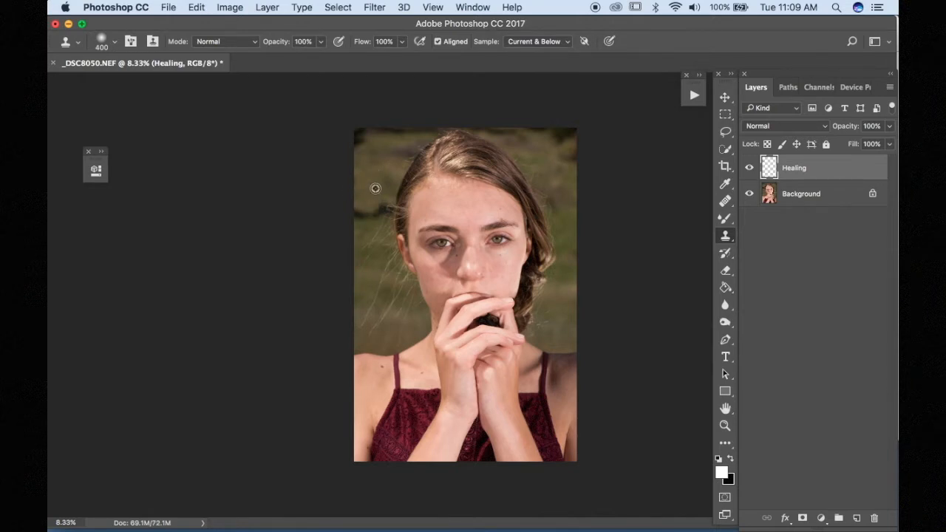
Step: Clone grass over the dark areas in the photo's top-left corner and the leftover dark patch below, using 500 px and 300 px brushes
{"action": "key", "text": "bracketright"}
{"action": "key", "text": "bracketright"}
{"action": "key", "text": "bracketright"}
{"action": "left_click", "coordinate": [376, 157], "text": "alt"}
{"action": "mouse_move", "coordinate": [366, 147]}
{"action": "left_mouse_down"}
{"action": "mouse_move", "coordinate": [373, 132]}
{"action": "mouse_move", "coordinate": [351, 126]}
{"action": "left_mouse_up"}
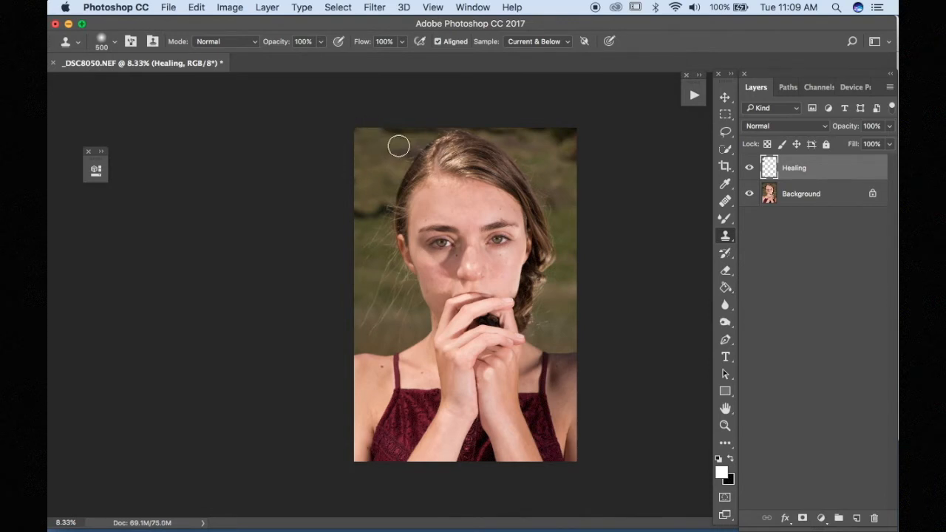
{"action": "key", "text": "bracketleft"}
{"action": "key", "text": "bracketleft"}
{"action": "mouse_move", "coordinate": [394, 135]}
{"action": "left_mouse_down"}
{"action": "mouse_move", "coordinate": [410, 119]}
{"action": "mouse_move", "coordinate": [396, 130]}
{"action": "mouse_move", "coordinate": [437, 129]}
{"action": "left_mouse_up"}
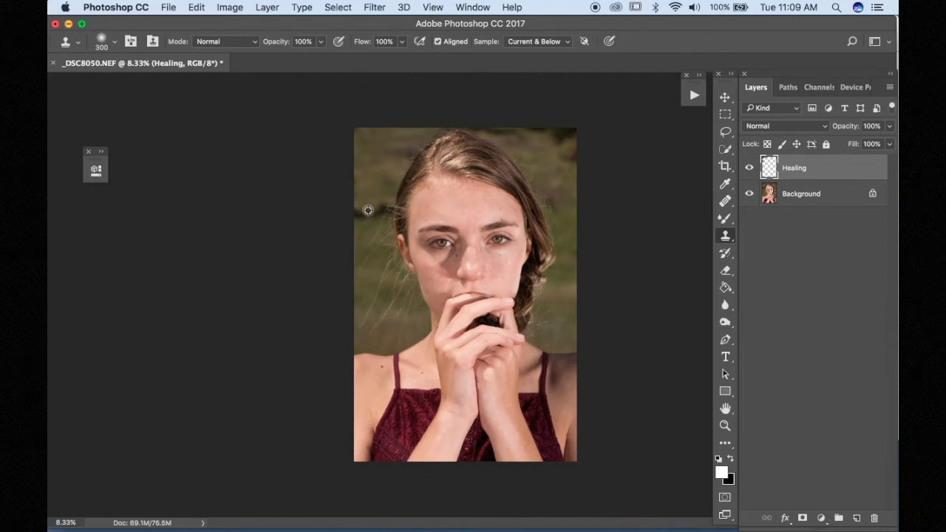
{"action": "mouse_move", "coordinate": [385, 205]}
{"action": "left_mouse_down"}
{"action": "mouse_move", "coordinate": [357, 211]}
{"action": "mouse_move", "coordinate": [364, 217]}
{"action": "mouse_move", "coordinate": [355, 208]}
{"action": "left_mouse_up"}
{"action": "left_click", "coordinate": [366, 180], "text": "alt"}
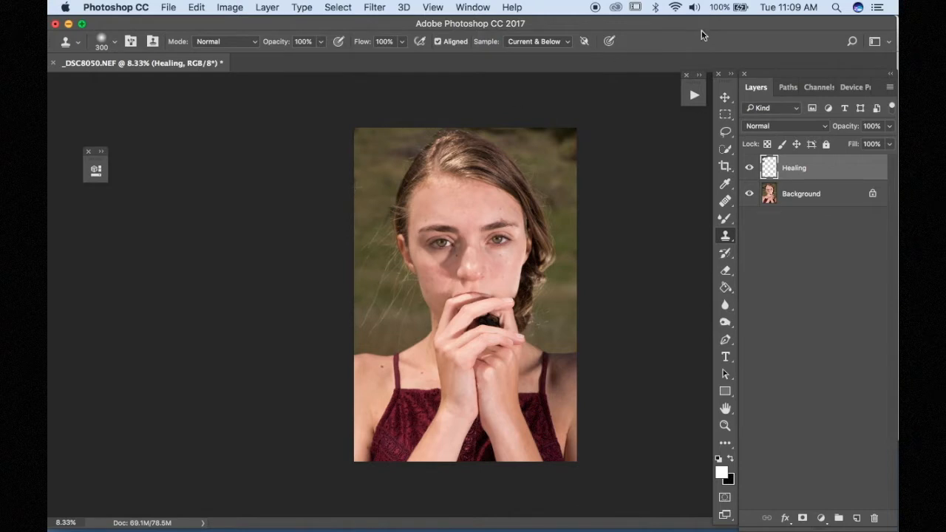
Step: Clone sampled grass over the dark band in the photo's top-right corner with a brush of about 600 px
{"action": "key", "text": "bracketright"}
{"action": "key", "text": "bracketright"}
{"action": "key", "text": "bracketright"}
{"action": "key", "text": "bracketright"}
{"action": "left_click", "coordinate": [520, 174], "text": "alt"}
{"action": "left_click", "coordinate": [536, 133]}
{"action": "key", "text": "bracketleft"}
{"action": "key", "text": "bracketleft"}
{"action": "left_click", "coordinate": [541, 154], "text": "alt"}
{"action": "left_click_drag", "start_coordinate": [547, 137], "coordinate": [578, 131]}
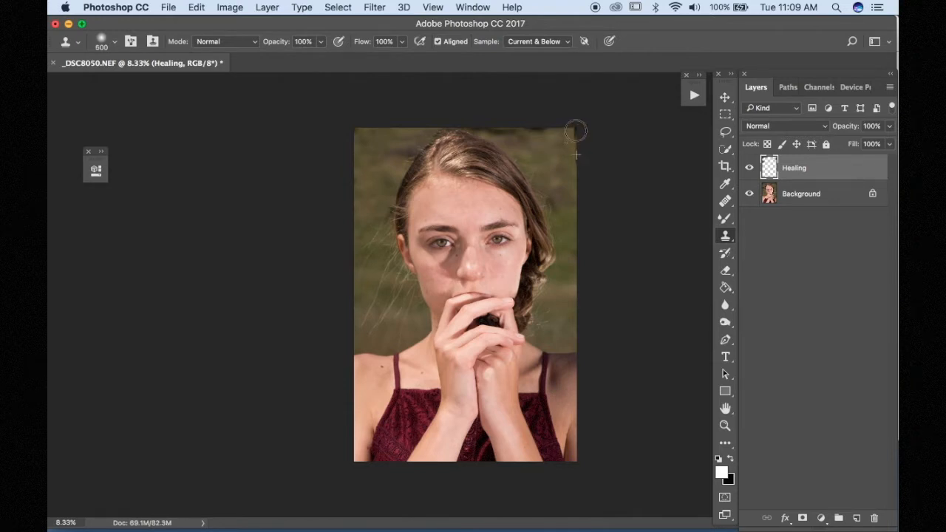
Step: Clone over the remaining dark spots between the hair and the top-right edge, reducing the brush to 250 px, and compare with the Healing layer hidden
{"action": "left_click", "coordinate": [557, 144], "text": "alt"}
{"action": "left_click", "coordinate": [533, 146], "text": "alt"}
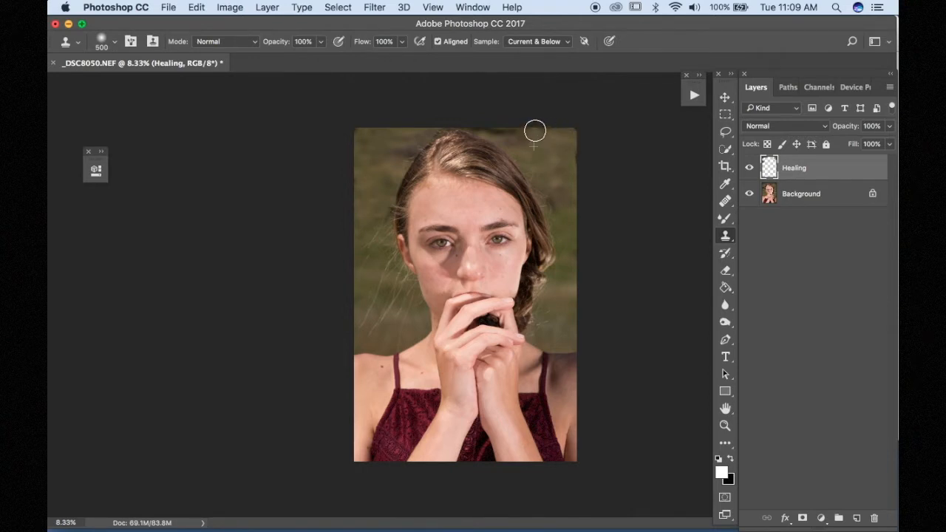
{"action": "left_click", "coordinate": [531, 146], "text": "alt"}
{"action": "left_click", "coordinate": [529, 139]}
{"action": "key", "text": "bracketleft"}
{"action": "key", "text": "bracketleft"}
{"action": "key", "text": "bracketleft"}
{"action": "left_click", "coordinate": [521, 144], "text": "alt"}
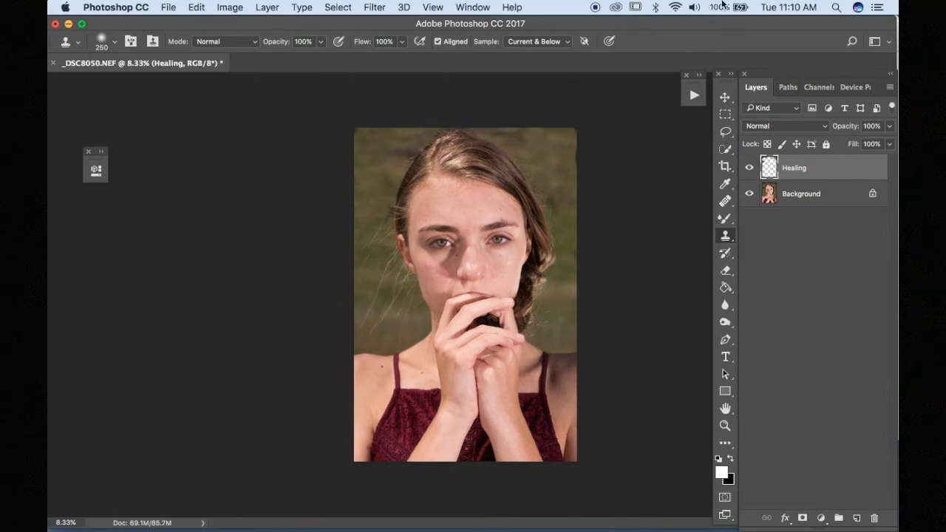
{"action": "left_click", "coordinate": [748, 168]}
{"action": "left_click", "coordinate": [748, 167]}
{"action": "left_click", "coordinate": [748, 168]}
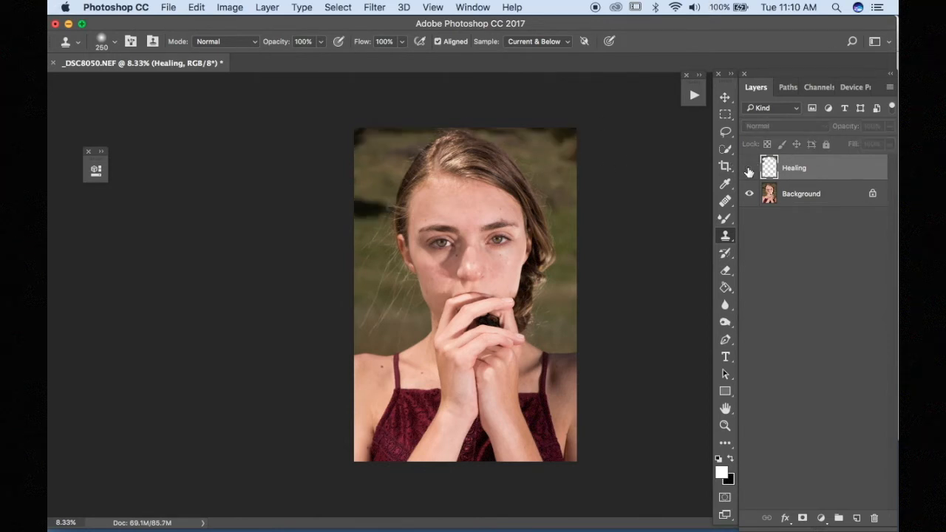
{"action": "left_click", "coordinate": [748, 168]}
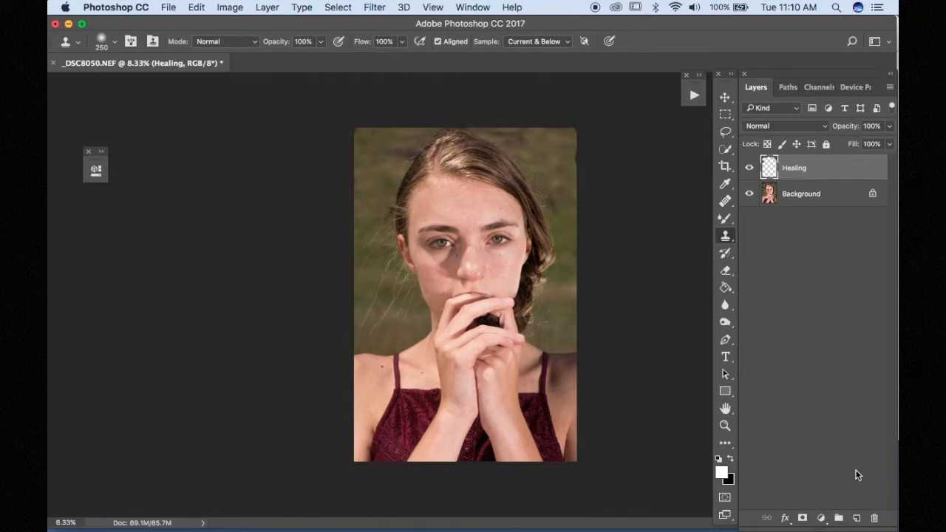
Step: Add a Curves adjustment layer above the Healing layer
{"action": "left_click", "coordinate": [820, 518]}
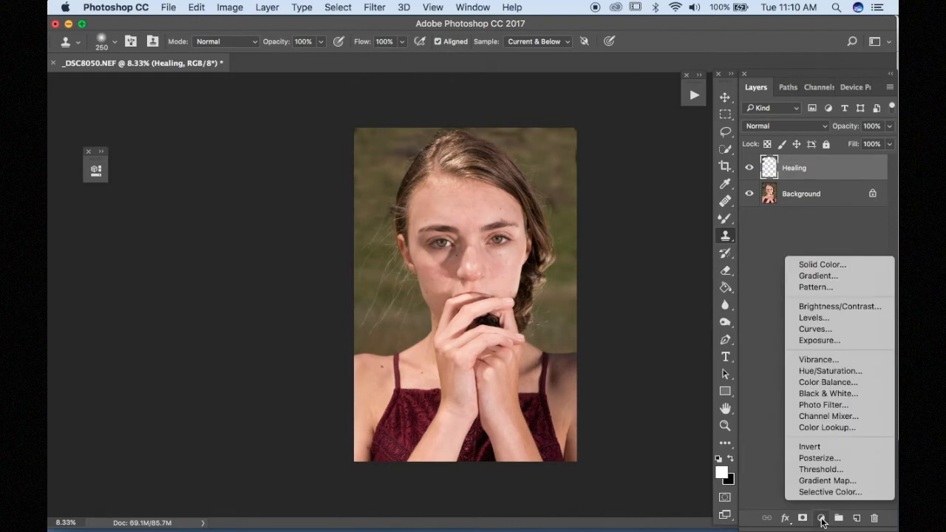
{"action": "left_click", "coordinate": [842, 335]}
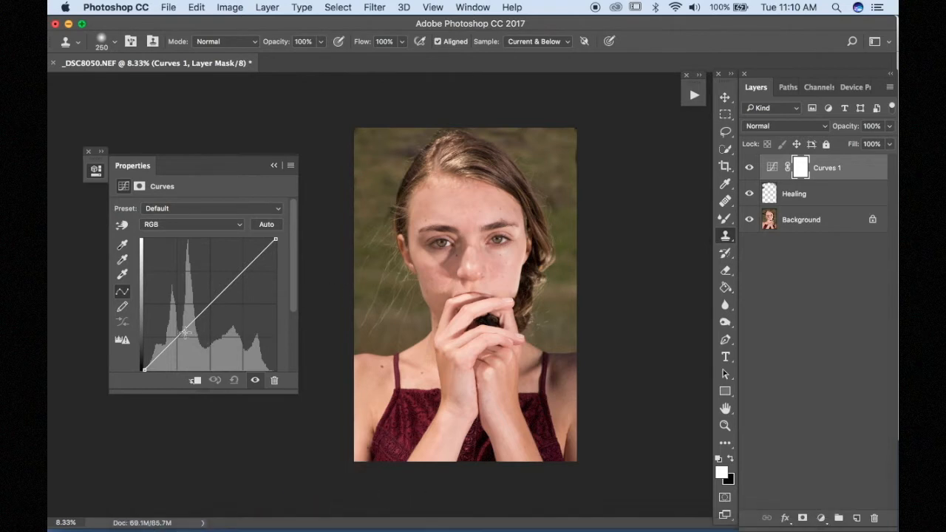
{"action": "left_click", "coordinate": [184, 331]}
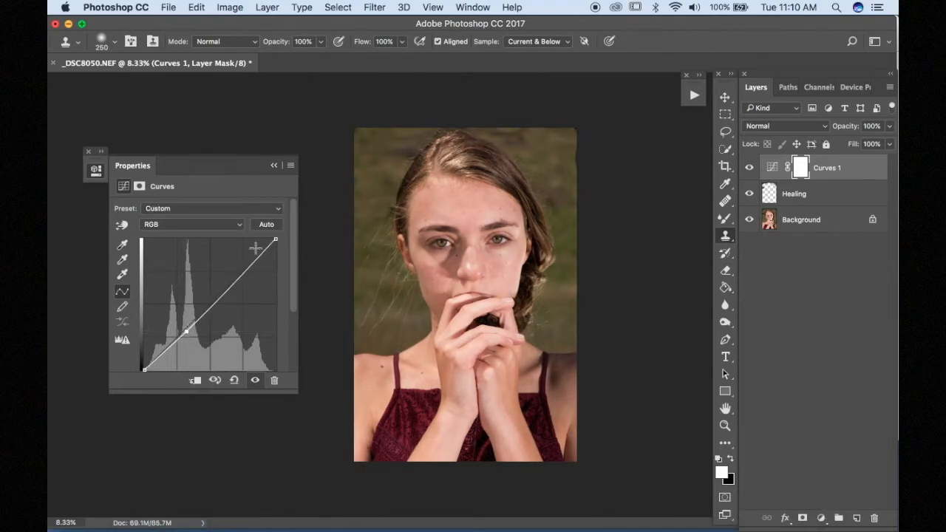
{"action": "left_click_drag", "start_coordinate": [254, 249], "coordinate": [246, 260]}
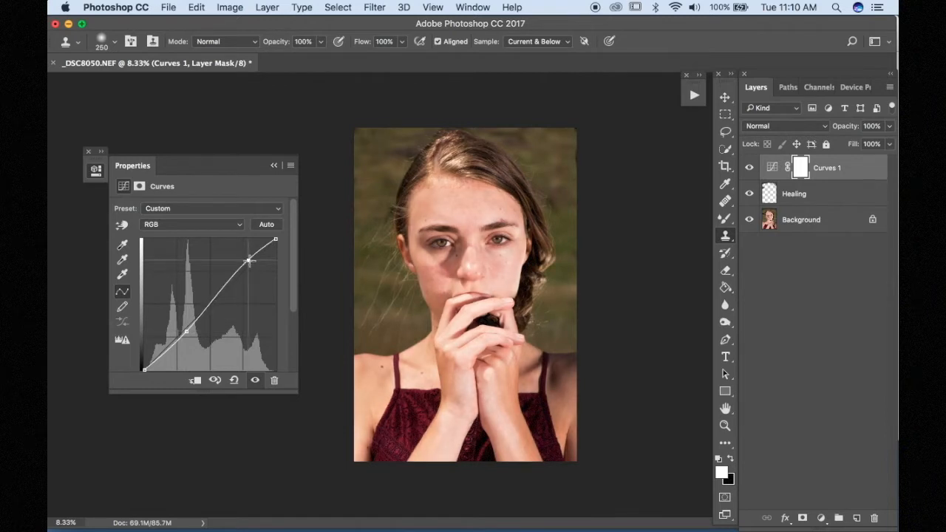
{"action": "left_click", "coordinate": [233, 379]}
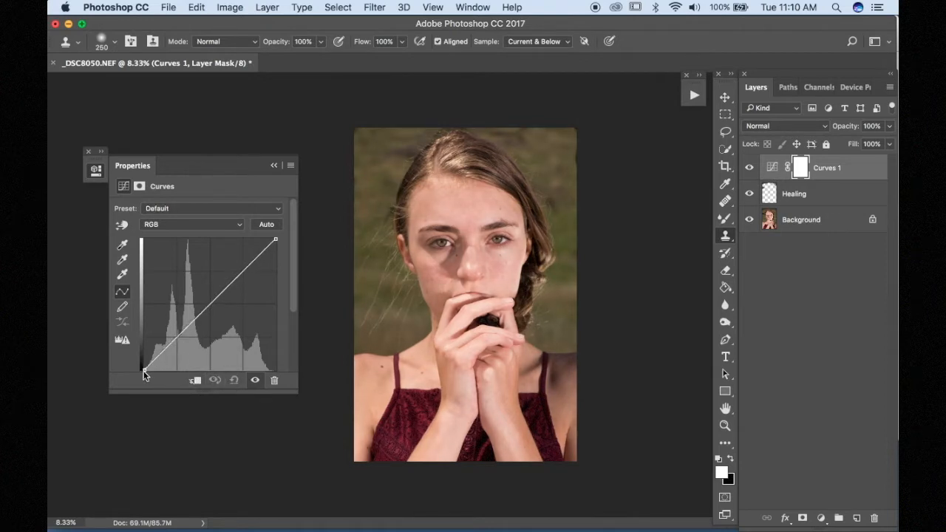
{"action": "left_click_drag", "start_coordinate": [144, 370], "coordinate": [148, 370]}
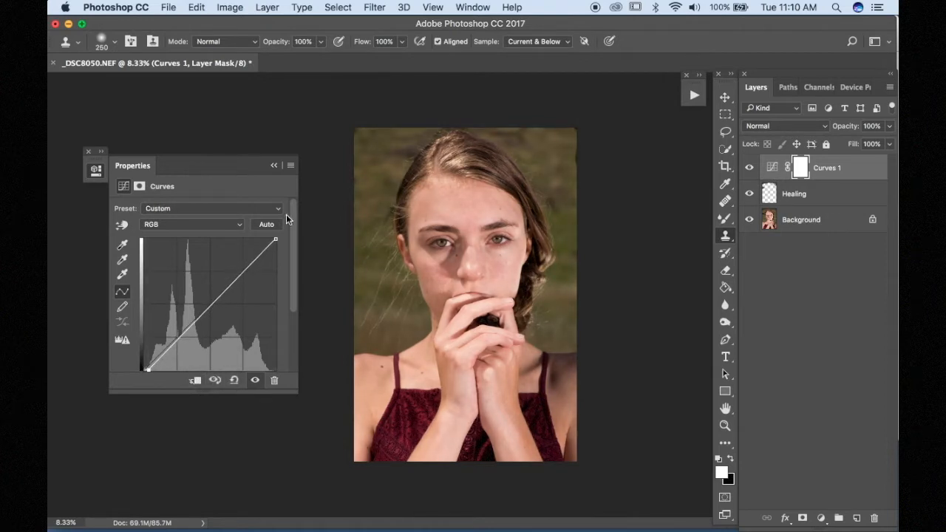
{"action": "left_click_drag", "start_coordinate": [256, 258], "coordinate": [258, 257]}
{"action": "left_click", "coordinate": [233, 379]}
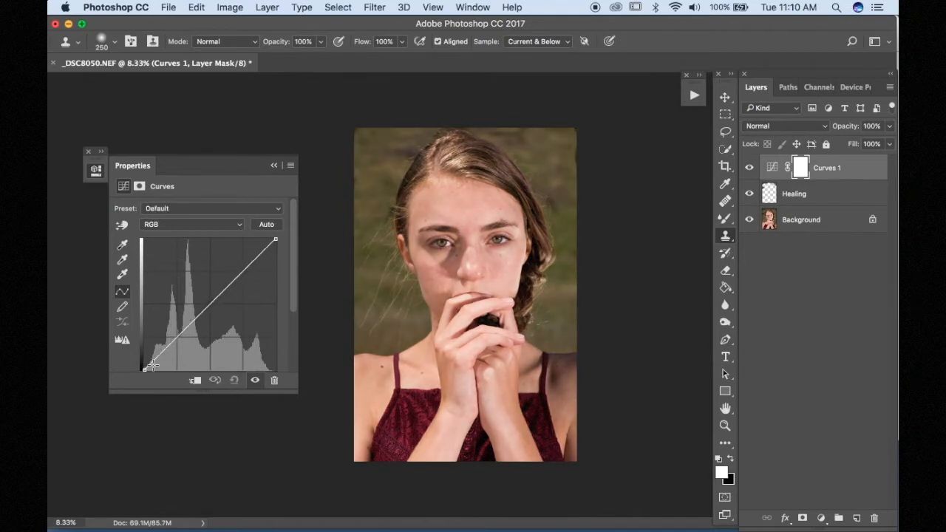
Step: Add a slightly lowered shadow point and a slightly raised highlight point to the RGB curve, and compare the image with the adjustment hidden
{"action": "left_click_drag", "start_coordinate": [150, 365], "coordinate": [151, 365]}
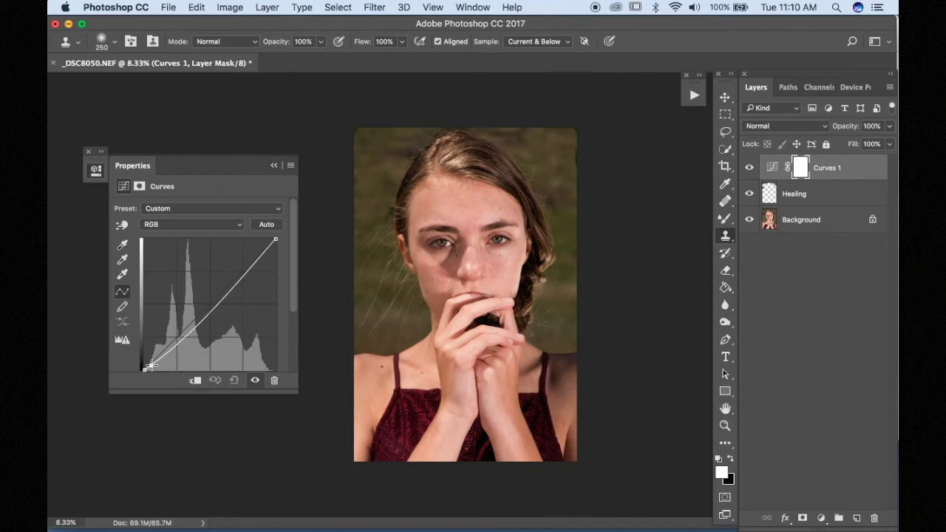
{"action": "left_click", "coordinate": [264, 250]}
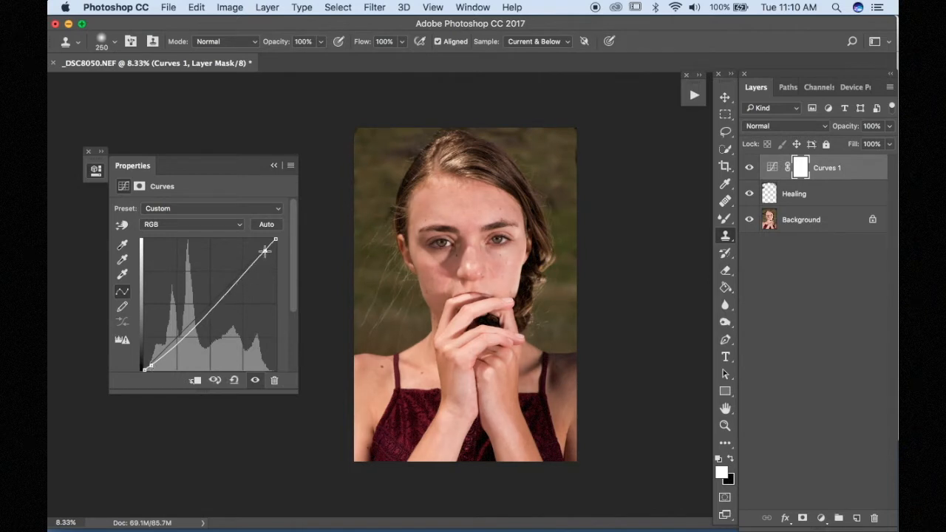
{"action": "left_click_drag", "start_coordinate": [264, 251], "coordinate": [264, 249]}
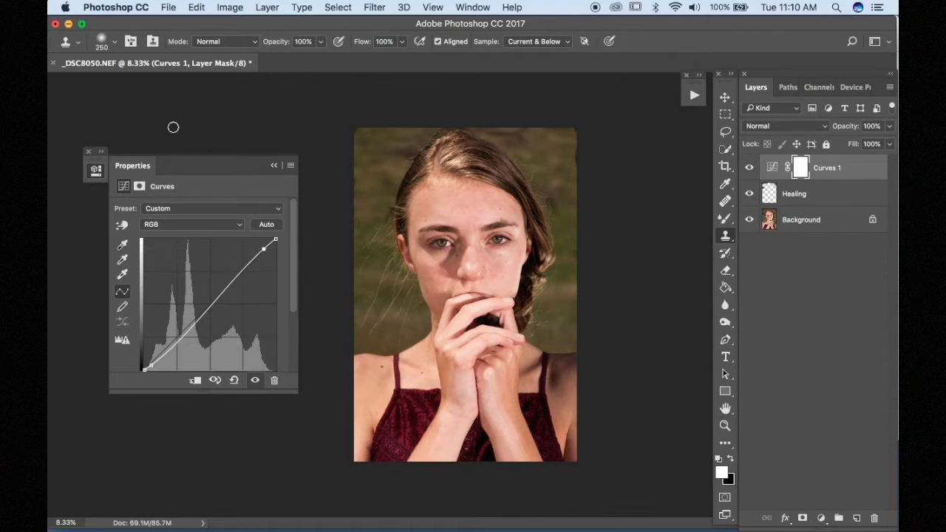
{"action": "left_click", "coordinate": [749, 169]}
{"action": "left_click", "coordinate": [749, 169]}
{"action": "left_click", "coordinate": [749, 169]}
{"action": "left_click", "coordinate": [749, 169]}
Step: Shape the Blue channel curve by adding a shadow point, moving the black point slightly inward and lowering the white endpoint
{"action": "left_click", "coordinate": [164, 226]}
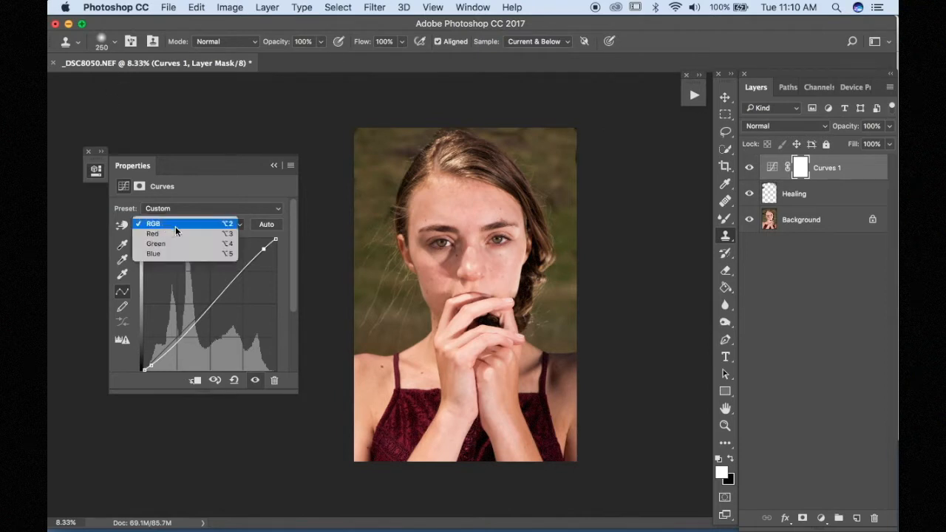
{"action": "left_click", "coordinate": [172, 254]}
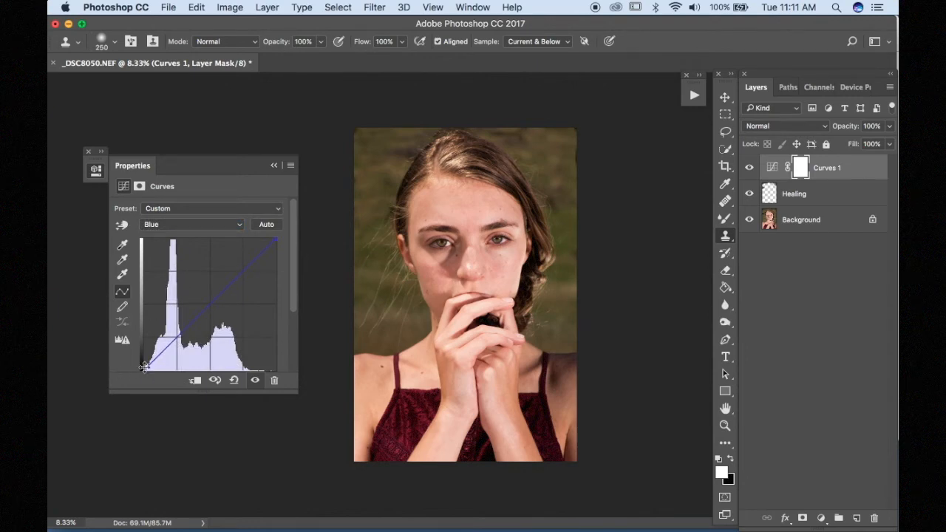
{"action": "mouse_move", "coordinate": [142, 367]}
{"action": "left_mouse_down"}
{"action": "mouse_move", "coordinate": [143, 359]}
{"action": "mouse_move", "coordinate": [140, 373]}
{"action": "mouse_move", "coordinate": [137, 365]}
{"action": "left_mouse_up"}
{"action": "left_click_drag", "start_coordinate": [176, 337], "coordinate": [151, 363]}
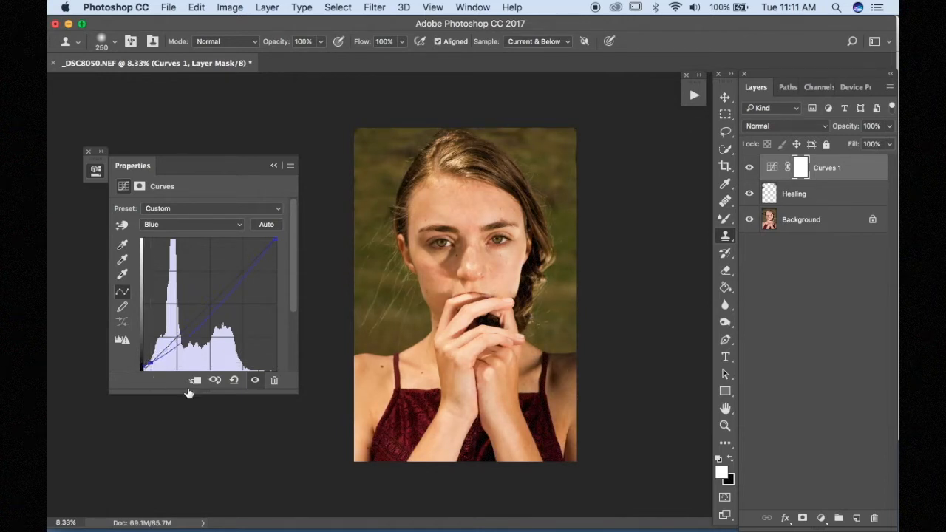
{"action": "key", "text": "super+z"}
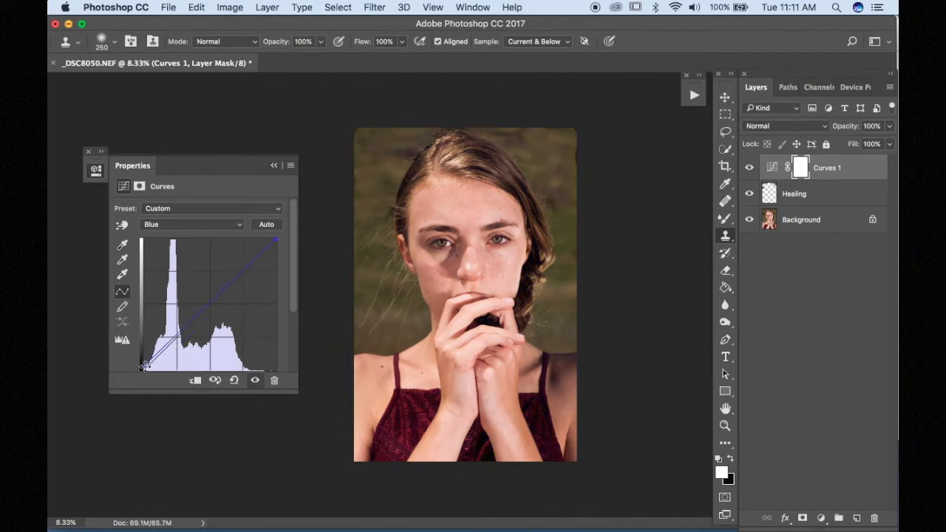
{"action": "left_click_drag", "start_coordinate": [145, 367], "coordinate": [143, 369]}
{"action": "left_click_drag", "start_coordinate": [156, 358], "coordinate": [146, 369]}
{"action": "left_click_drag", "start_coordinate": [273, 241], "coordinate": [275, 251]}
{"action": "left_click_drag", "start_coordinate": [146, 368], "coordinate": [147, 373]}
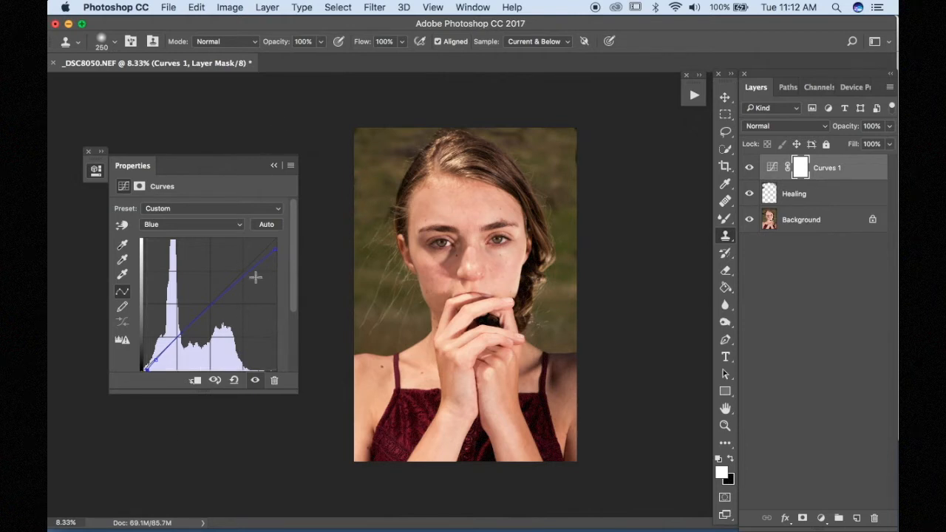
Step: Shape the Red channel curve of the Curves 1 layer by slightly lowering the white endpoint and adding a highlight point just below it
{"action": "left_click", "coordinate": [205, 229]}
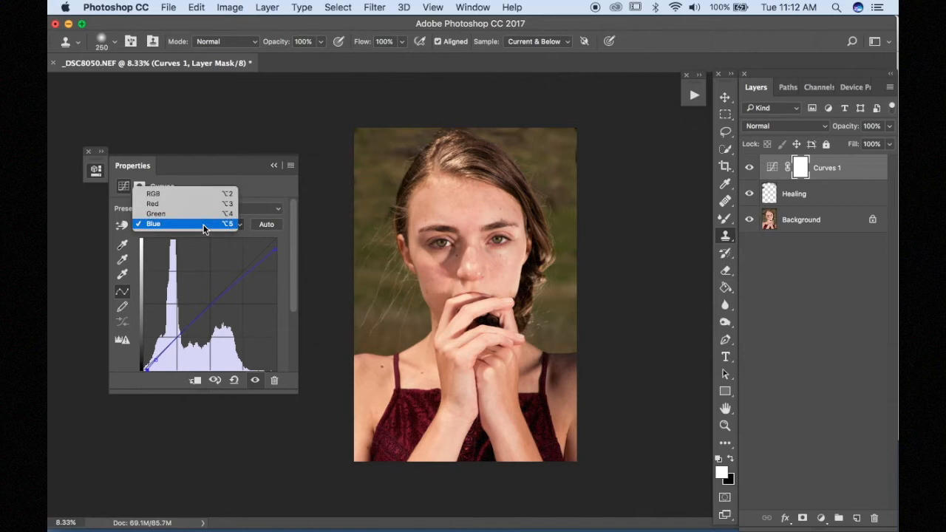
{"action": "left_click", "coordinate": [165, 204]}
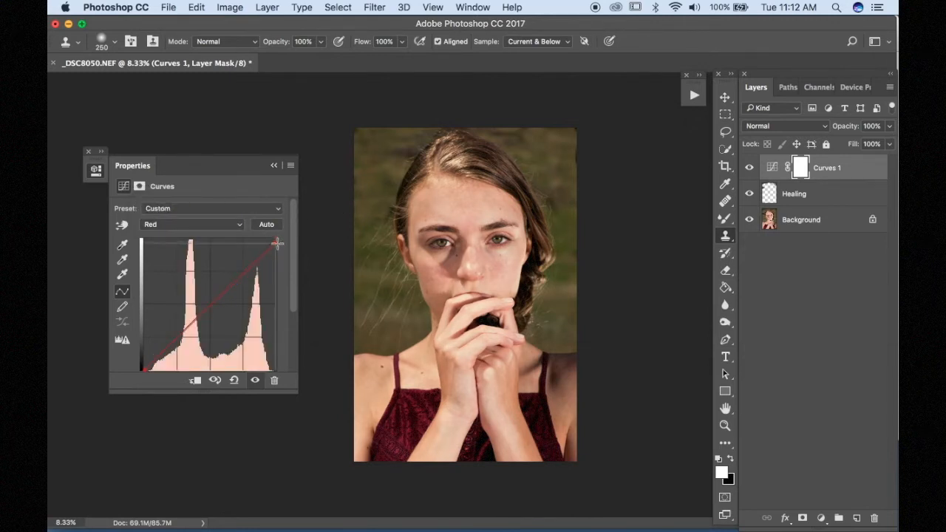
{"action": "left_click_drag", "start_coordinate": [276, 229], "coordinate": [286, 246]}
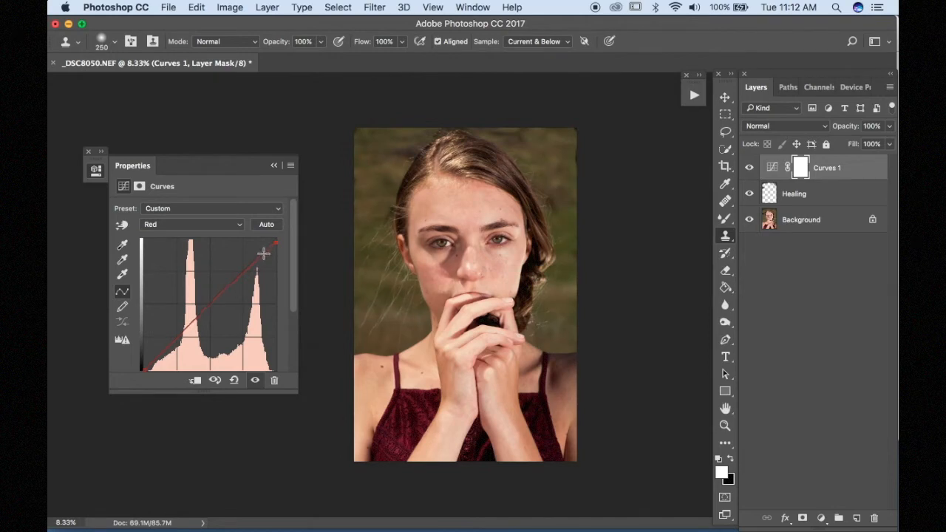
{"action": "left_click_drag", "start_coordinate": [264, 253], "coordinate": [275, 243]}
{"action": "left_click_drag", "start_coordinate": [276, 242], "coordinate": [276, 244]}
{"action": "left_click_drag", "start_coordinate": [146, 369], "coordinate": [144, 369]}
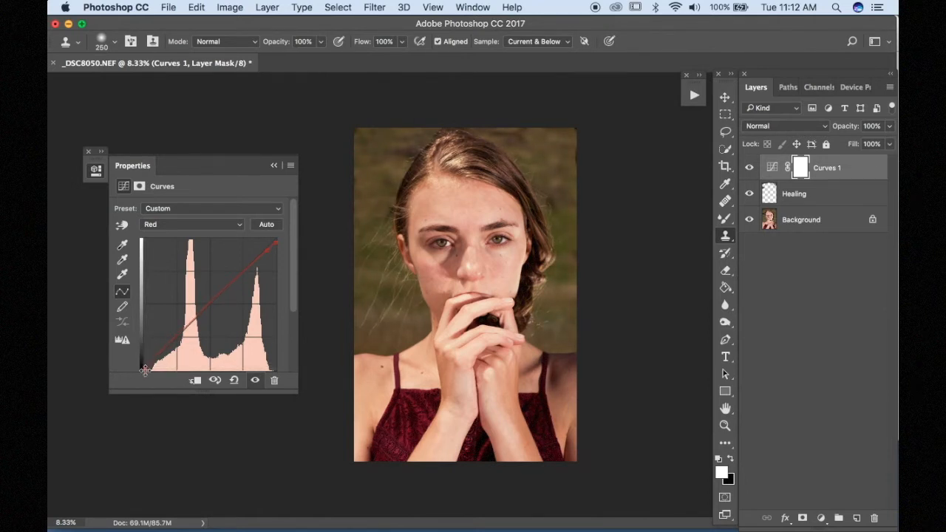
Step: Add a point to the Green channel curve and raise its midtones slightly, undoing the last point change
{"action": "left_click", "coordinate": [159, 224]}
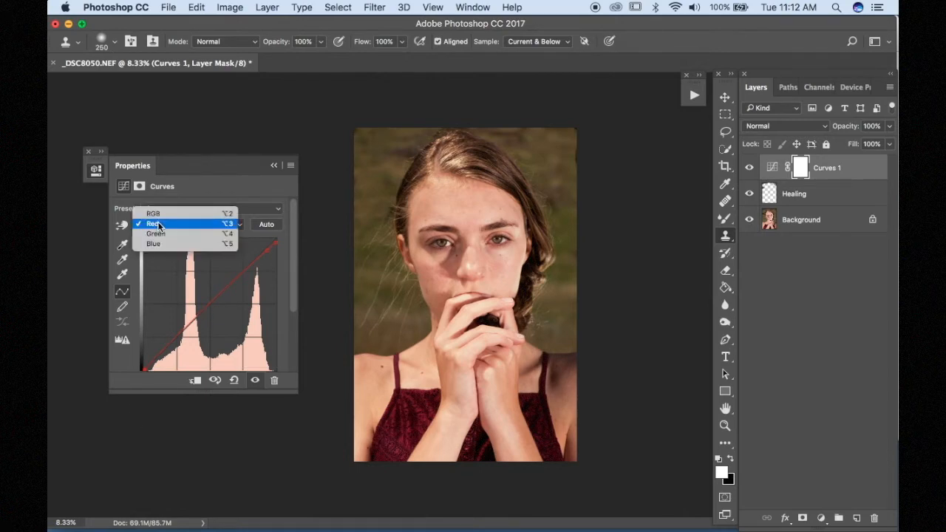
{"action": "left_click", "coordinate": [190, 234]}
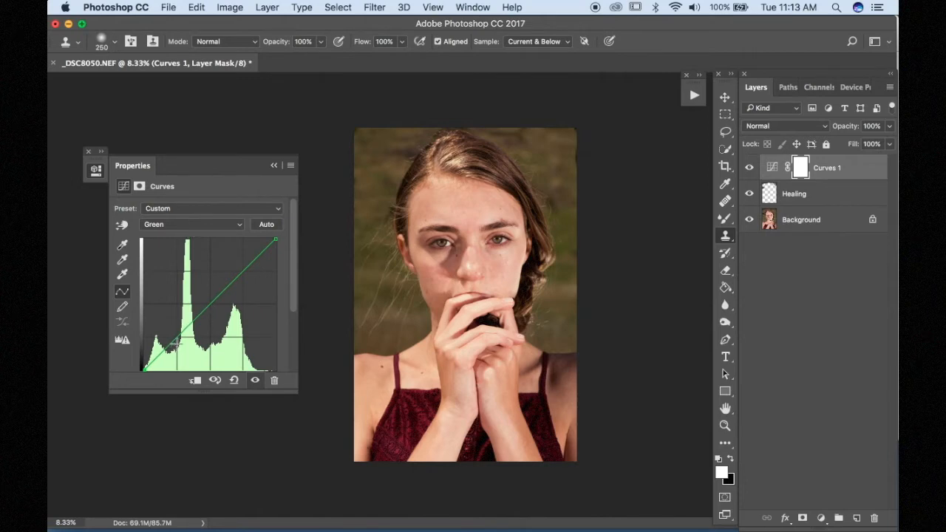
{"action": "left_click_drag", "start_coordinate": [173, 340], "coordinate": [357, 287]}
{"action": "left_click", "coordinate": [196, 319]}
{"action": "left_click_drag", "start_coordinate": [197, 320], "coordinate": [211, 302]}
{"action": "left_click", "coordinate": [213, 303]}
{"action": "key", "text": "super+z"}
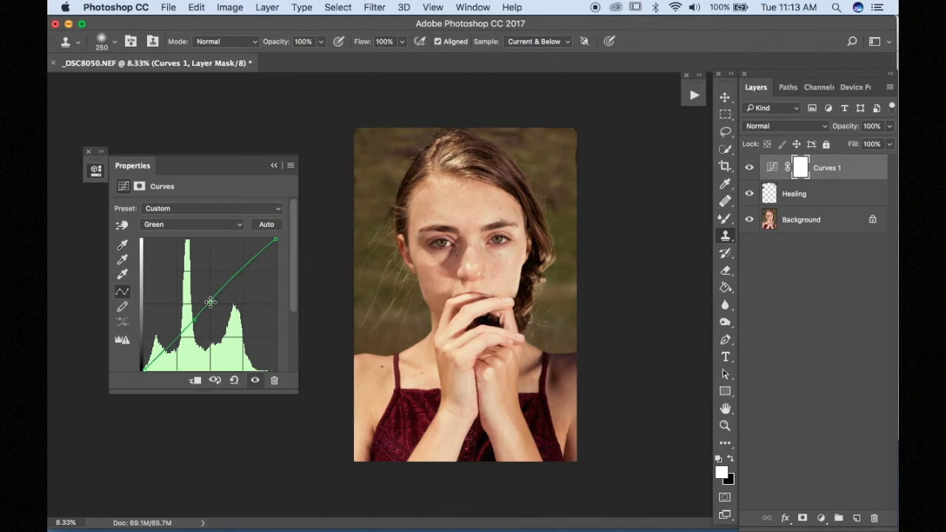
Step: Compare the portrait with the Curves 1 layer hidden and shown
{"action": "left_click", "coordinate": [273, 167]}
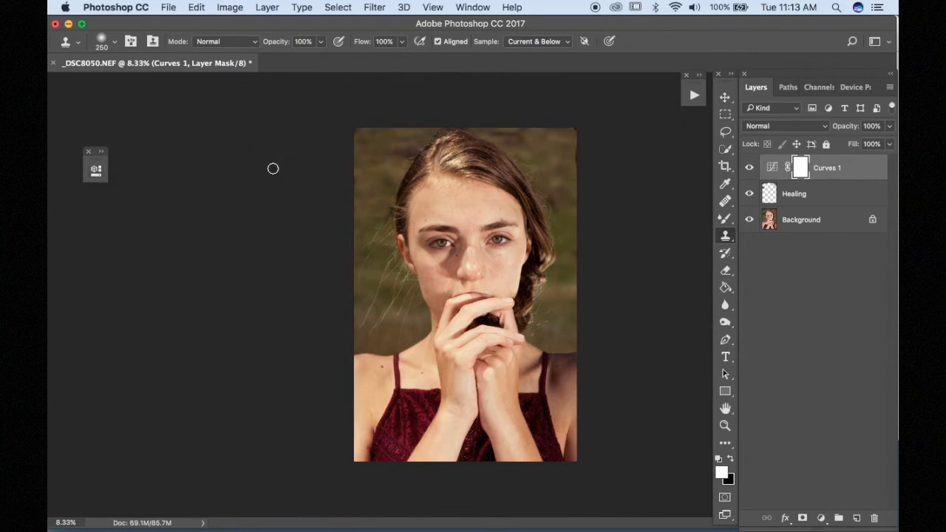
{"action": "left_click", "coordinate": [752, 169]}
{"action": "left_click", "coordinate": [751, 169]}
{"action": "left_click", "coordinate": [752, 169]}
{"action": "left_click", "coordinate": [752, 170]}
{"action": "left_click", "coordinate": [752, 170]}
{"action": "left_click", "coordinate": [751, 170]}
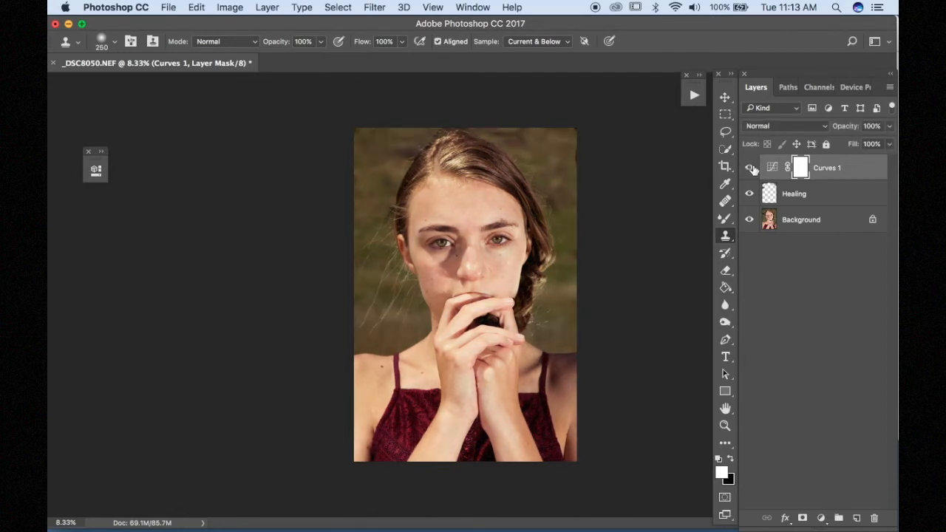
Step: Add a Selective Color adjustment layer above Curves 1, try Cyan -10 % in the Reds and undo that change
{"action": "left_click", "coordinate": [821, 522]}
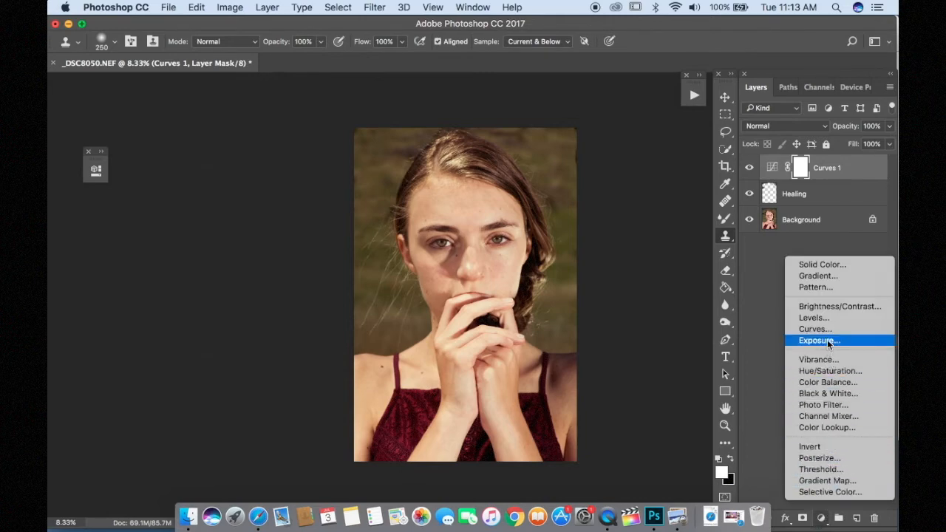
{"action": "left_click", "coordinate": [807, 492]}
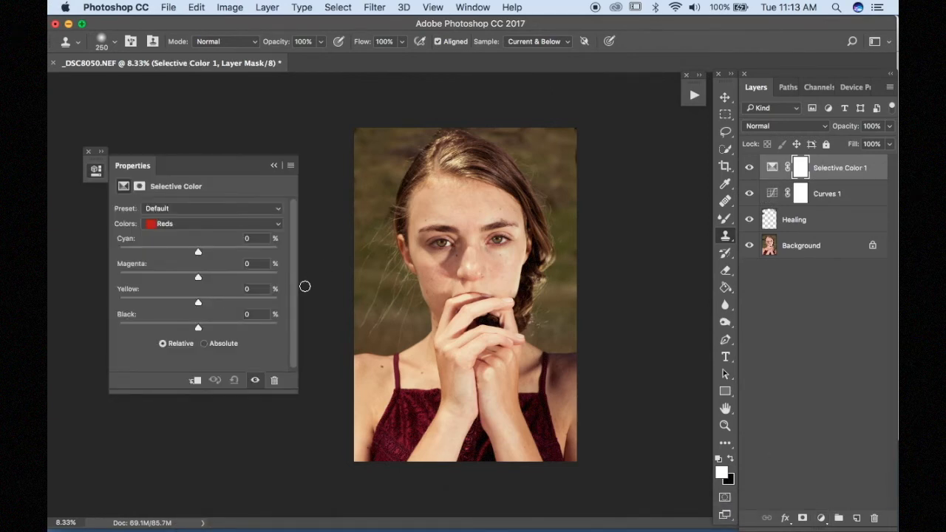
{"action": "left_click_drag", "start_coordinate": [198, 252], "coordinate": [190, 254]}
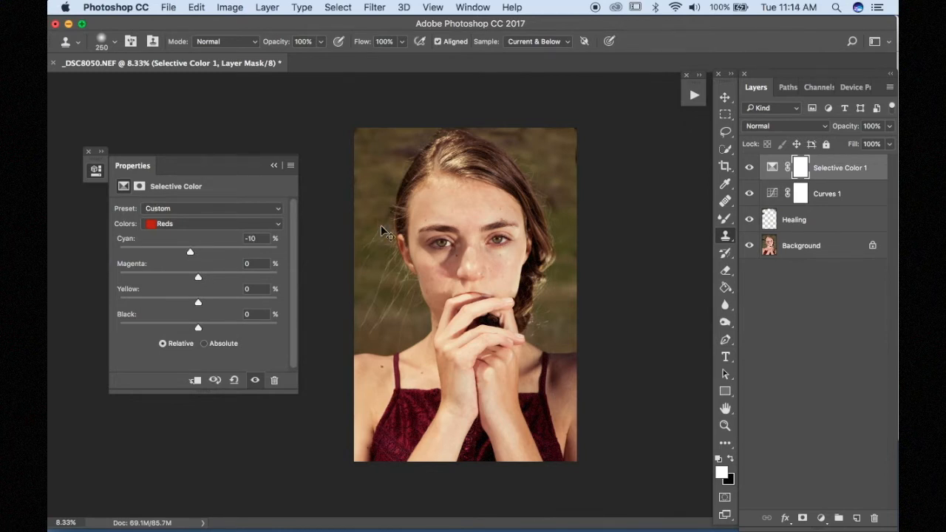
{"action": "key", "text": "super+z"}
Step: Set the Selective Color Neutrals to Cyan +3, Magenta +3, Yellow +2 and Black +2 %
{"action": "left_click", "coordinate": [267, 223]}
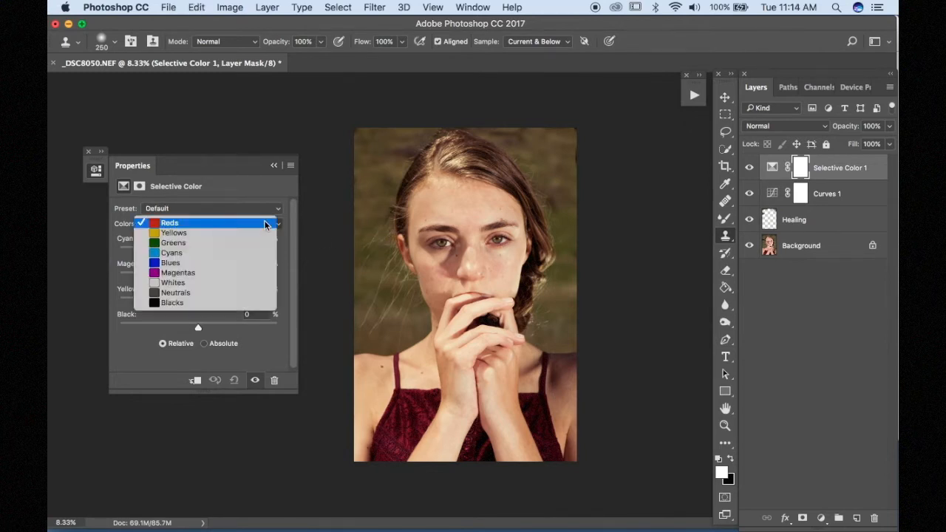
{"action": "left_click", "coordinate": [189, 295]}
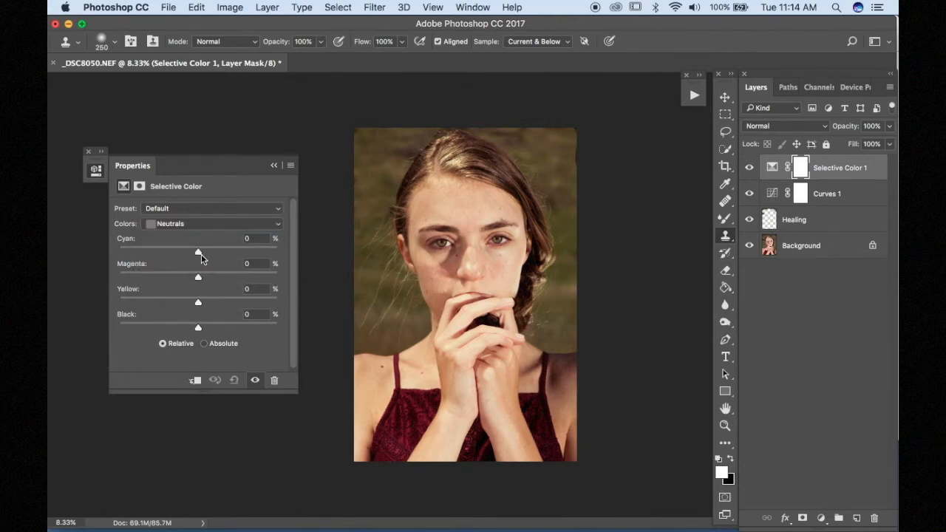
{"action": "left_click_drag", "start_coordinate": [199, 253], "coordinate": [205, 257]}
{"action": "mouse_move", "coordinate": [201, 256]}
{"action": "left_mouse_down"}
{"action": "mouse_move", "coordinate": [210, 255]}
{"action": "mouse_move", "coordinate": [203, 260]}
{"action": "left_mouse_up"}
{"action": "left_click_drag", "start_coordinate": [198, 279], "coordinate": [202, 279]}
{"action": "left_click_drag", "start_coordinate": [198, 305], "coordinate": [202, 328]}
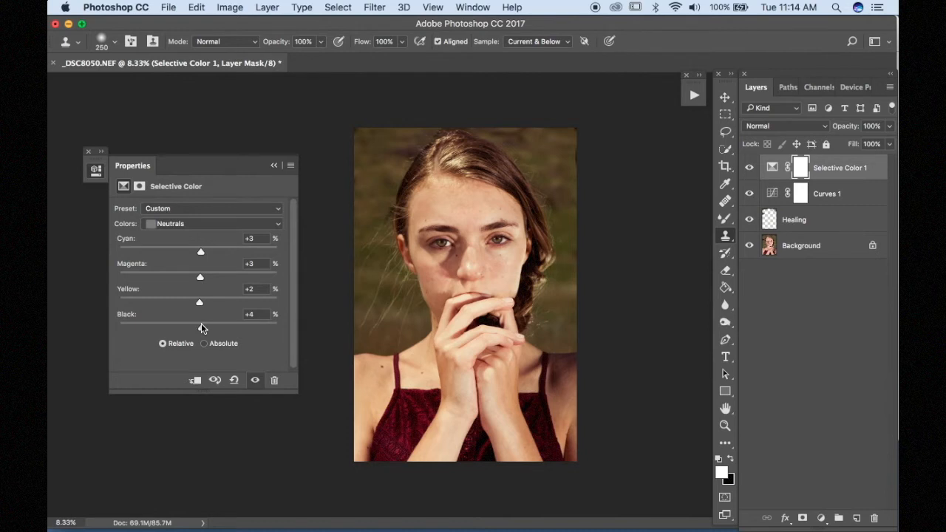
{"action": "left_click_drag", "start_coordinate": [202, 328], "coordinate": [199, 331]}
Step: Set the Selective Color Blacks to Cyan -2, Magenta +3, Yellow -8 and Black +2 %
{"action": "left_click", "coordinate": [185, 224]}
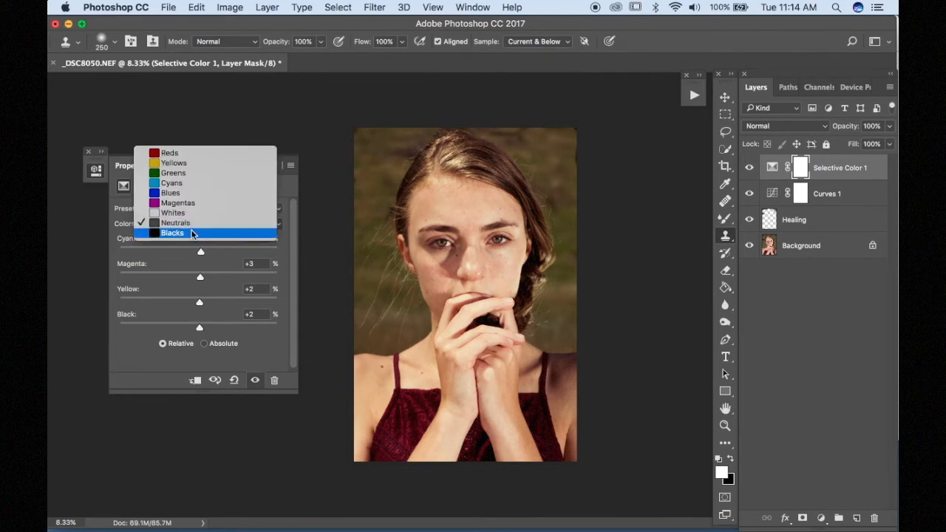
{"action": "left_click", "coordinate": [191, 233]}
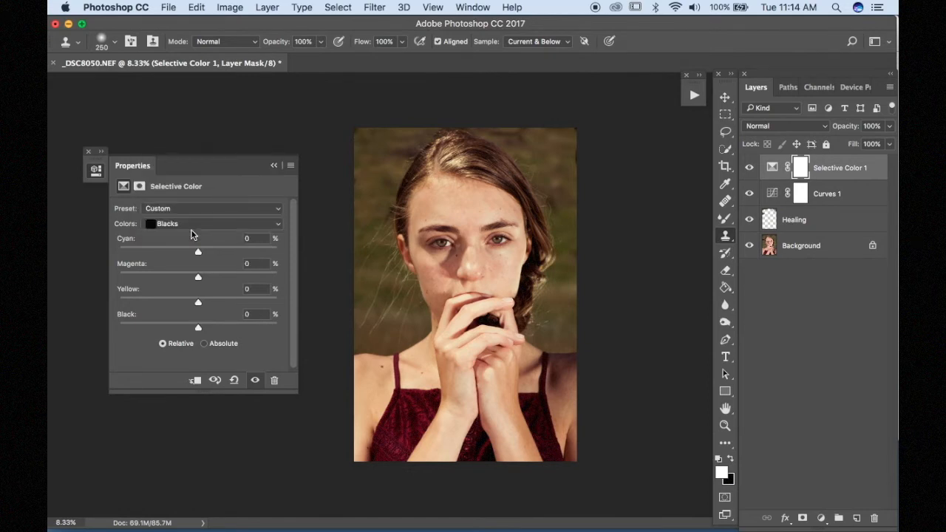
{"action": "mouse_move", "coordinate": [198, 252]}
{"action": "left_mouse_down"}
{"action": "mouse_move", "coordinate": [207, 255]}
{"action": "mouse_move", "coordinate": [198, 259]}
{"action": "left_mouse_up"}
{"action": "left_click_drag", "start_coordinate": [194, 280], "coordinate": [200, 280]}
{"action": "mouse_move", "coordinate": [198, 304]}
{"action": "left_mouse_down"}
{"action": "mouse_move", "coordinate": [190, 305]}
{"action": "mouse_move", "coordinate": [206, 305]}
{"action": "left_mouse_up"}
{"action": "left_click_drag", "start_coordinate": [190, 304], "coordinate": [200, 329]}
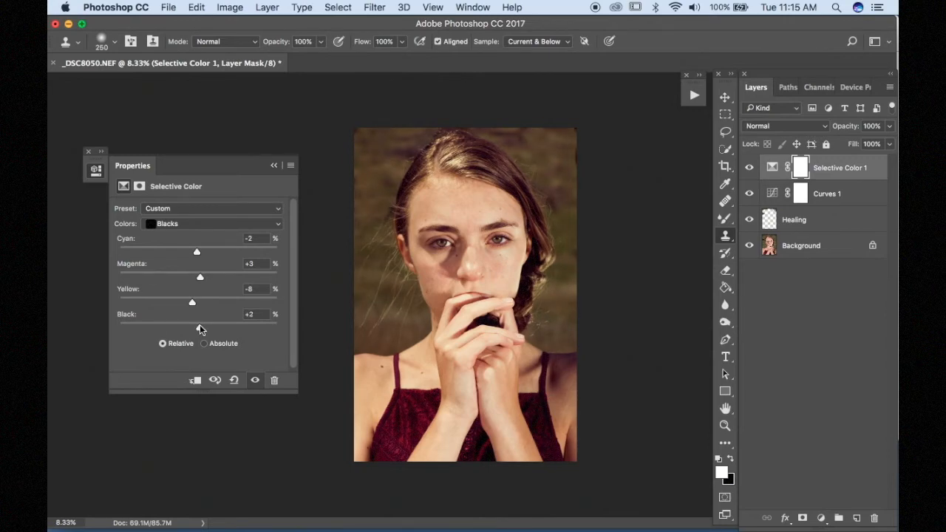
Step: Switch to Preview to check the finished _DSC8050.png against the current grade, and return to Photoshop
{"action": "mouse_move", "coordinate": [731, 529]}
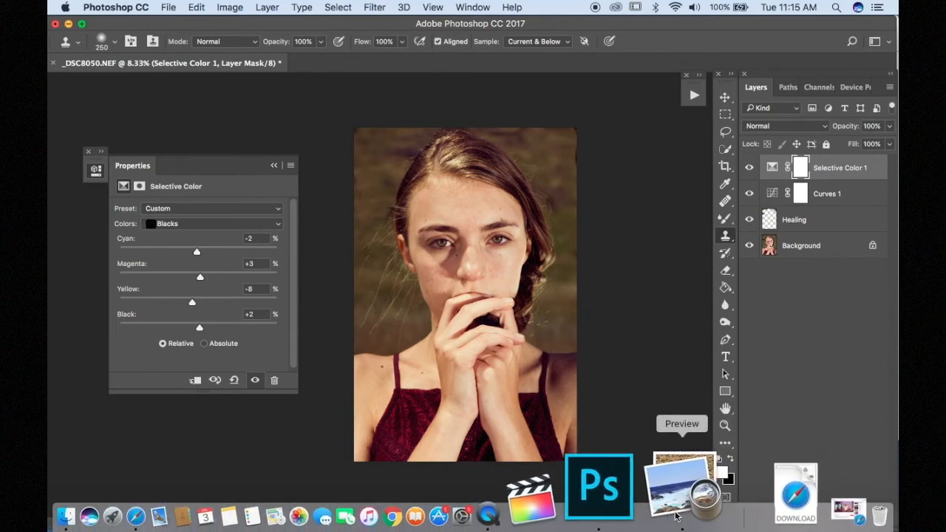
{"action": "left_click", "coordinate": [676, 516]}
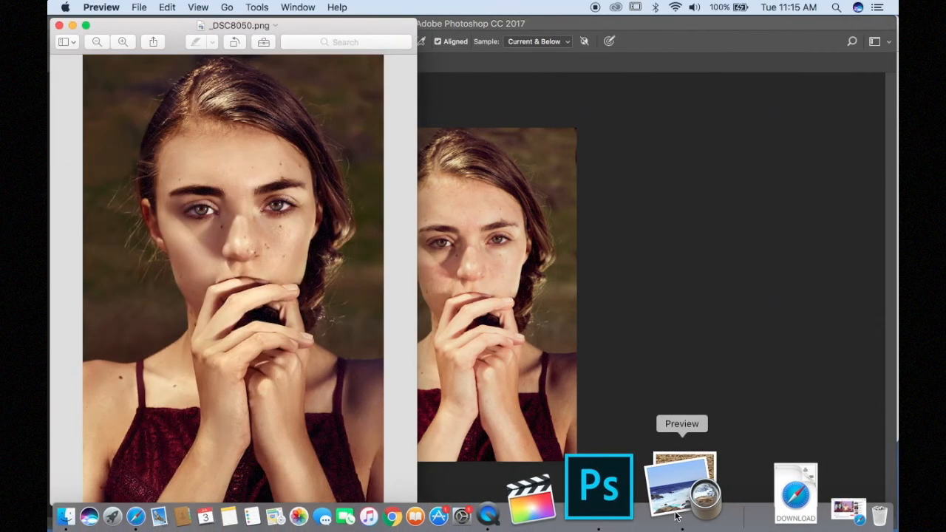
{"action": "left_click", "coordinate": [608, 344]}
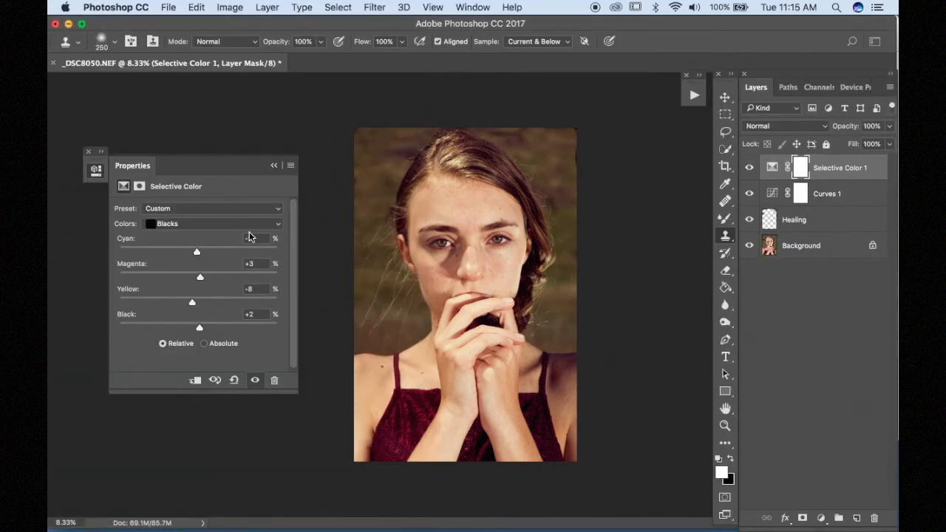
{"action": "left_click", "coordinate": [274, 165]}
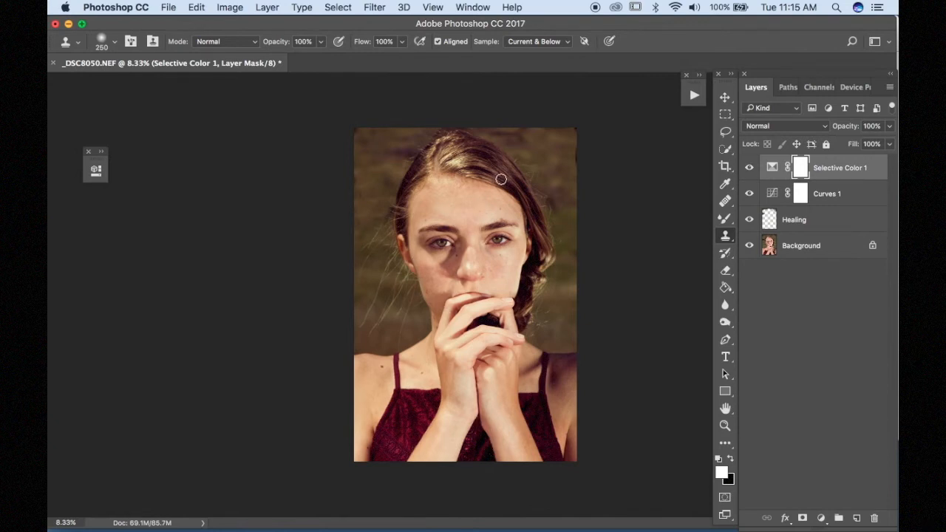
Step: Add a second Curves adjustment layer on top and darken the image by pulling down the tone sampled from the forehead
{"action": "left_click", "coordinate": [817, 519]}
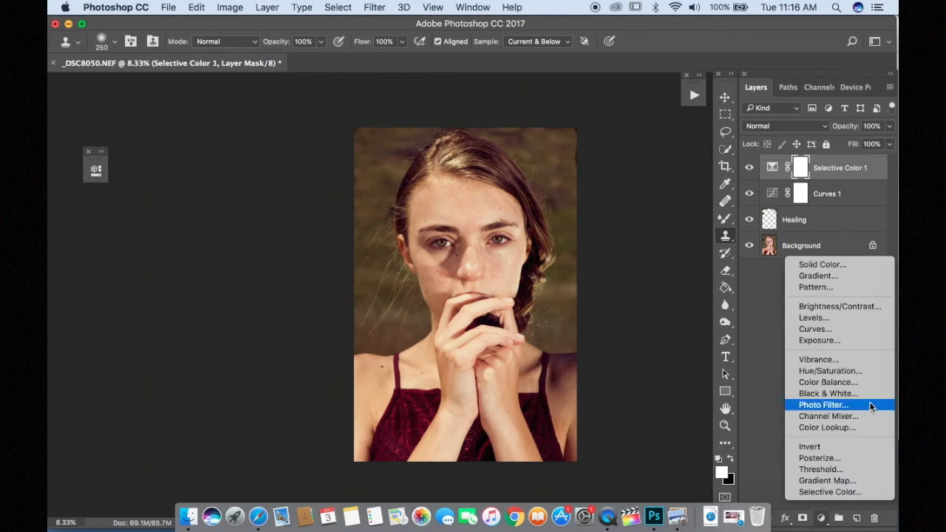
{"action": "left_click", "coordinate": [814, 329]}
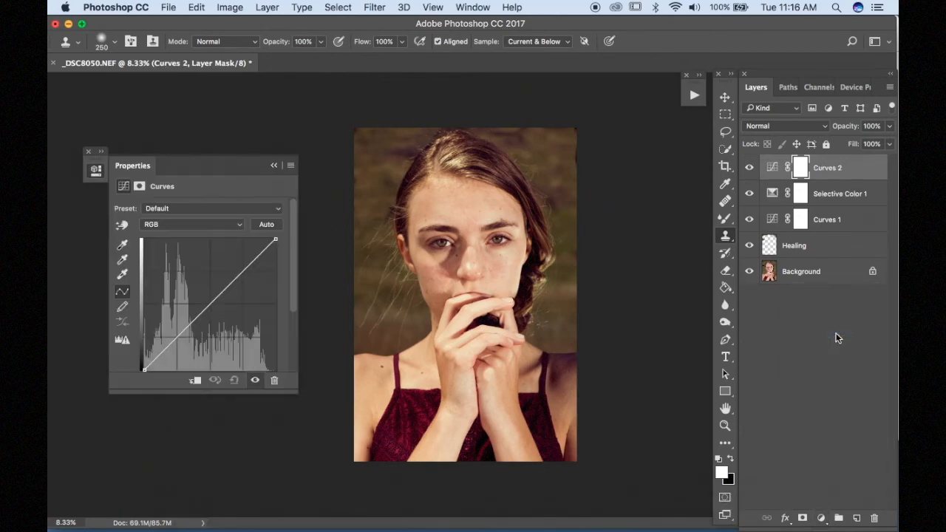
{"action": "left_click", "coordinate": [126, 226]}
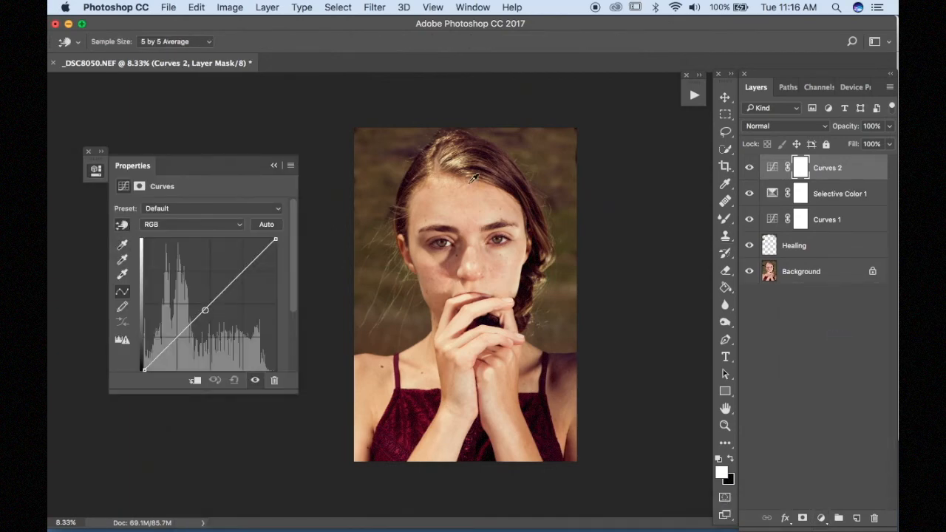
{"action": "left_click", "coordinate": [471, 200]}
{"action": "left_click_drag", "start_coordinate": [471, 203], "coordinate": [472, 212]}
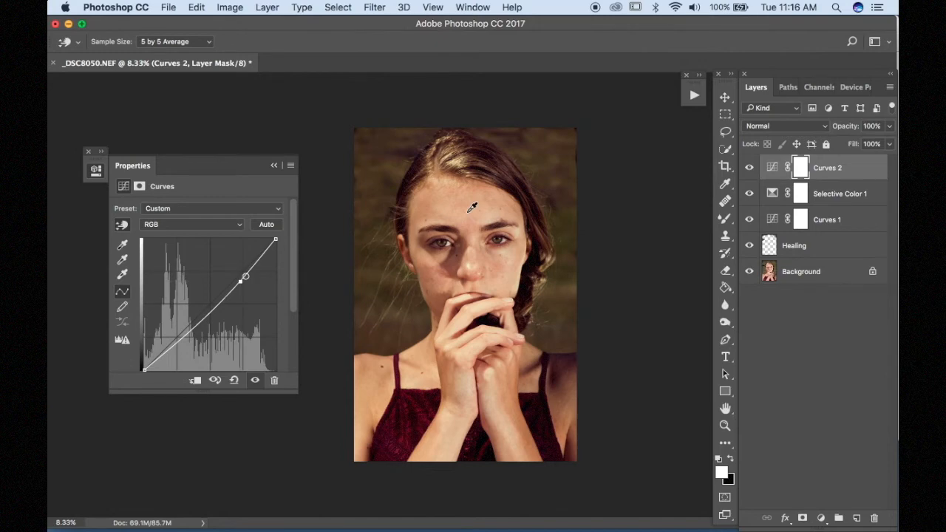
{"action": "left_click", "coordinate": [274, 166]}
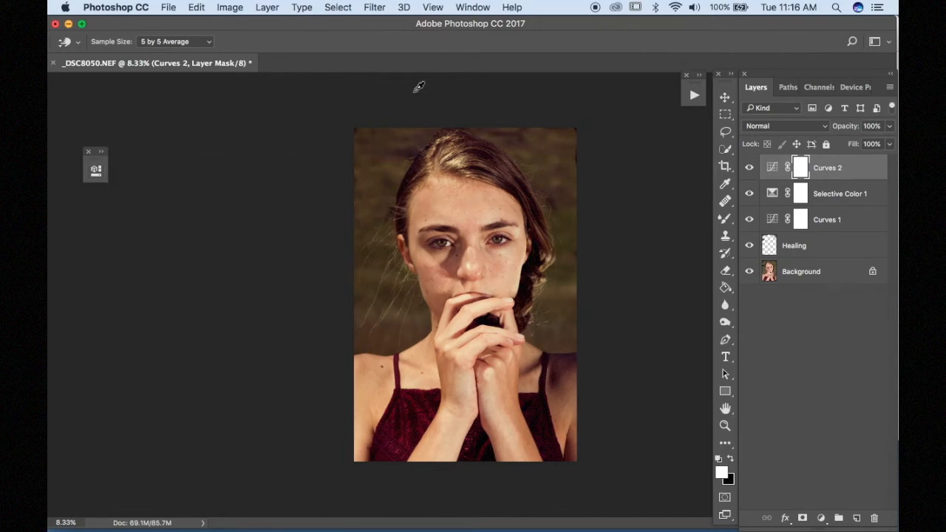
Step: Compare the image with the Curves 2 layer hidden and shown, and set its blend mode to Luminosity
{"action": "left_click", "coordinate": [751, 169]}
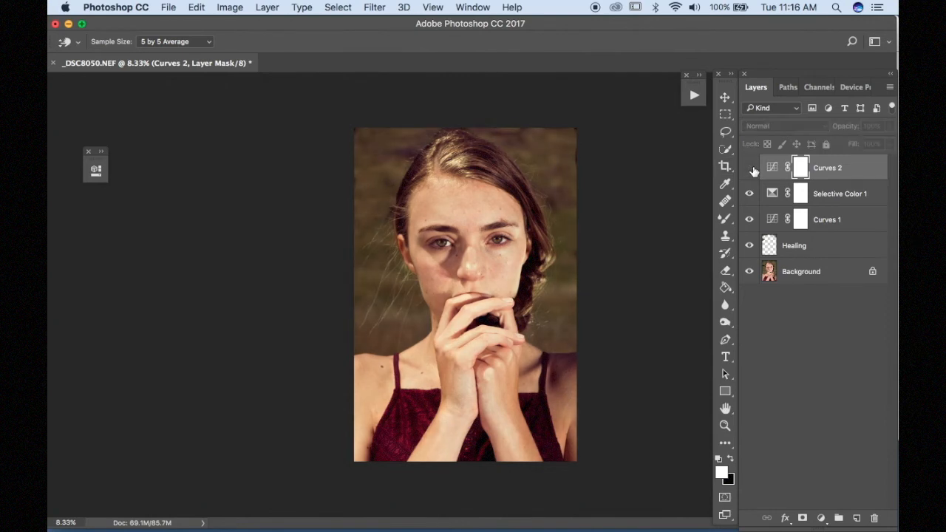
{"action": "left_click", "coordinate": [750, 169]}
{"action": "left_click", "coordinate": [750, 168]}
{"action": "left_click", "coordinate": [750, 169]}
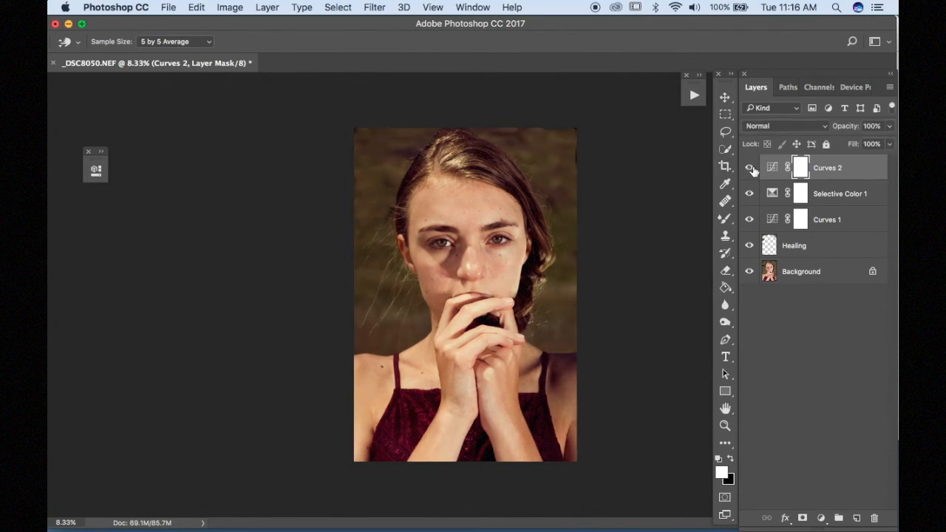
{"action": "left_click", "coordinate": [802, 127]}
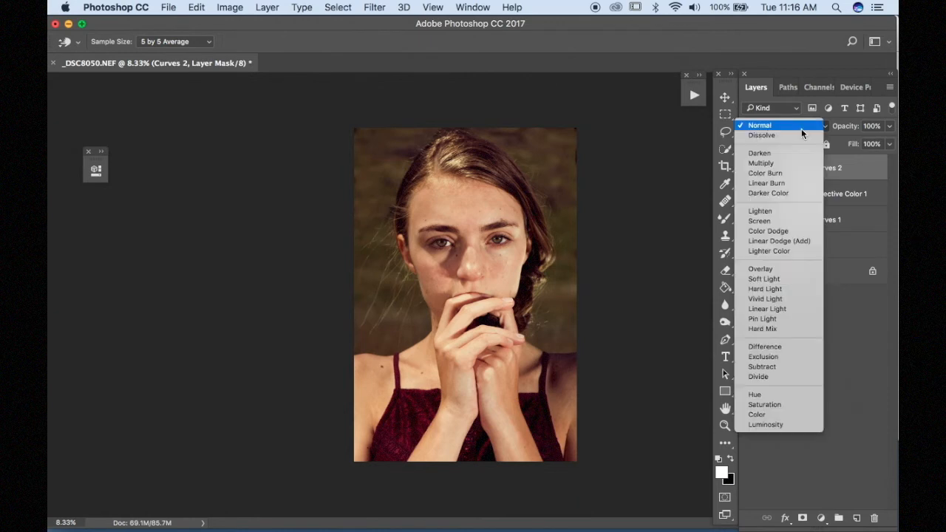
{"action": "left_click", "coordinate": [792, 425]}
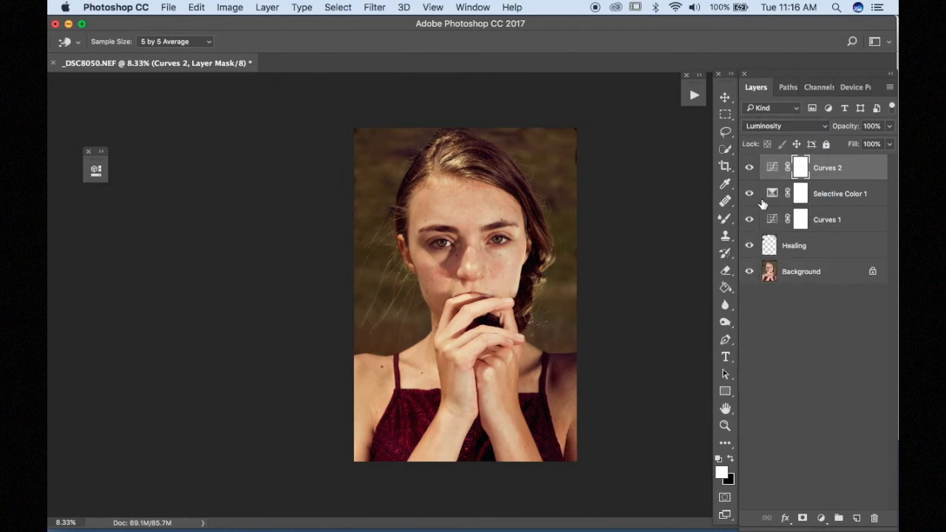
Step: Examine the portrait enlarged and compare the graded tones with the finished _DSC8050.png in Preview, returning to Photoshop
{"action": "key", "text": "super+0"}
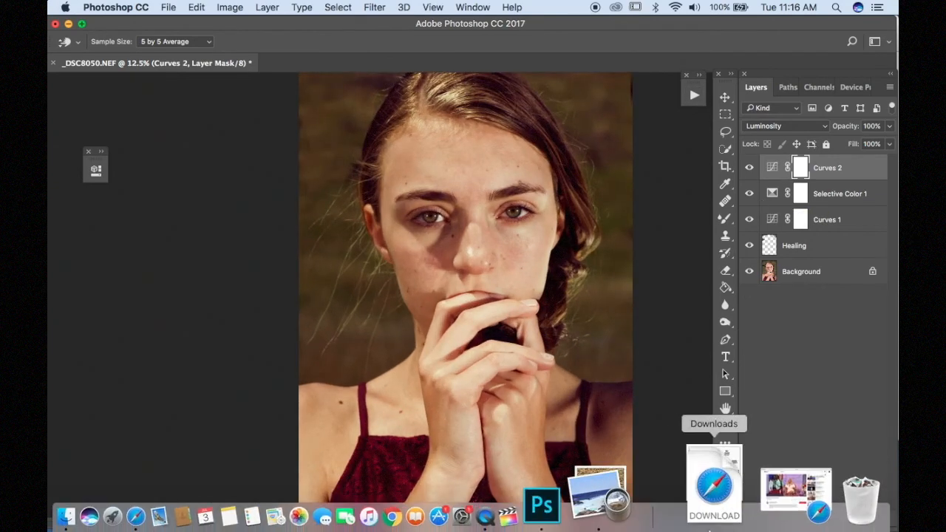
{"action": "left_click", "coordinate": [683, 516]}
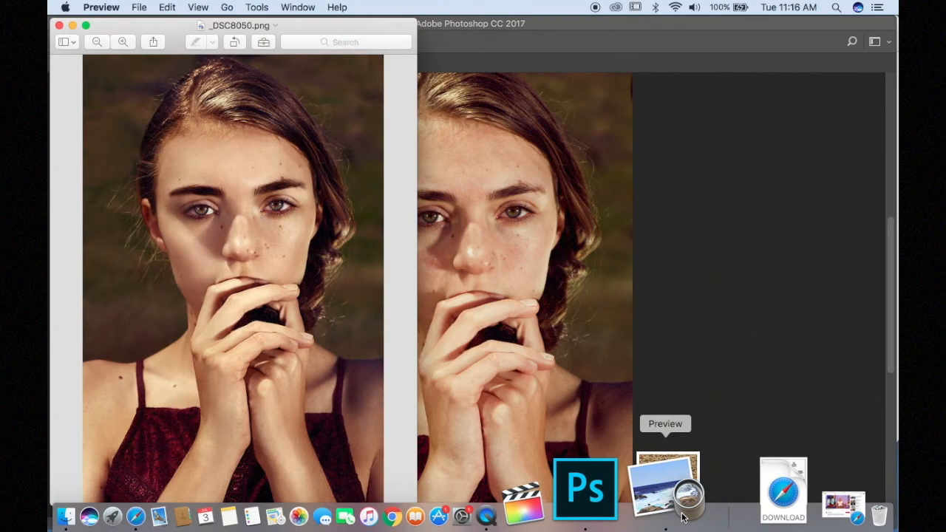
{"action": "left_click", "coordinate": [632, 212]}
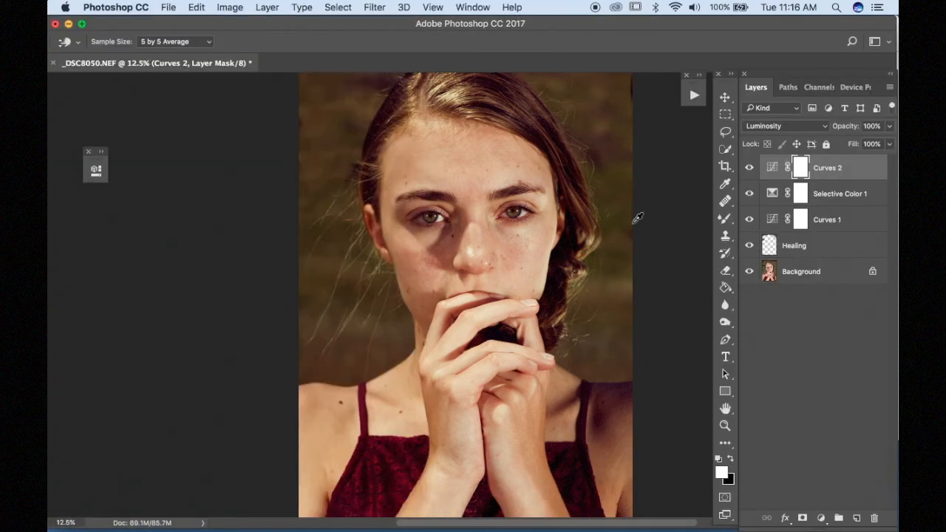
{"action": "key", "text": "super+minus"}
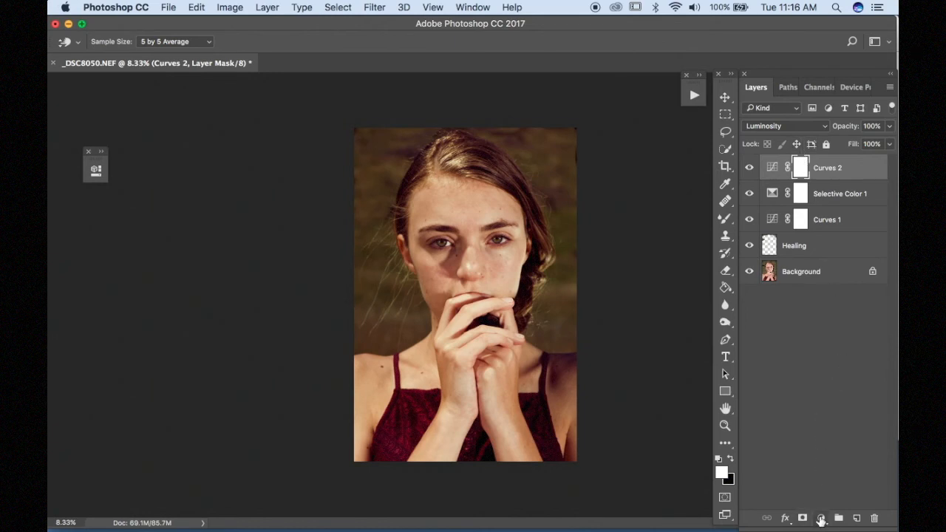
Step: Add a third Curves adjustment layer on top and fine-tune its Green channel with one point in the darker midtones and one in the highlights
{"action": "left_click", "coordinate": [820, 518]}
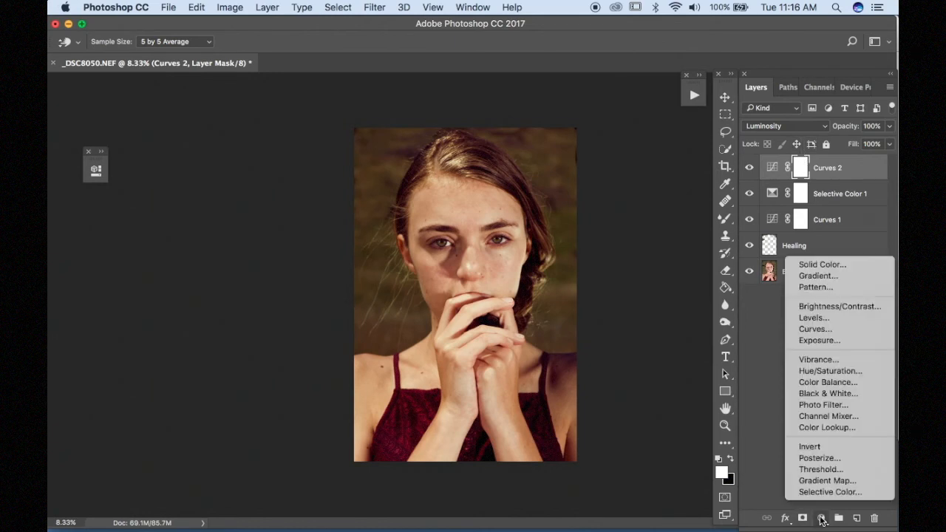
{"action": "left_click", "coordinate": [824, 330]}
{"action": "key", "text": "s"}
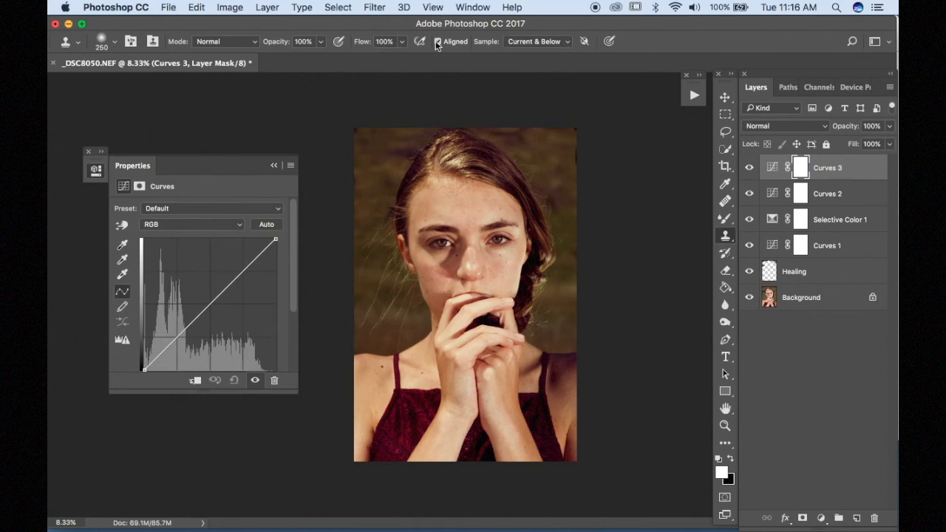
{"action": "left_click", "coordinate": [165, 219]}
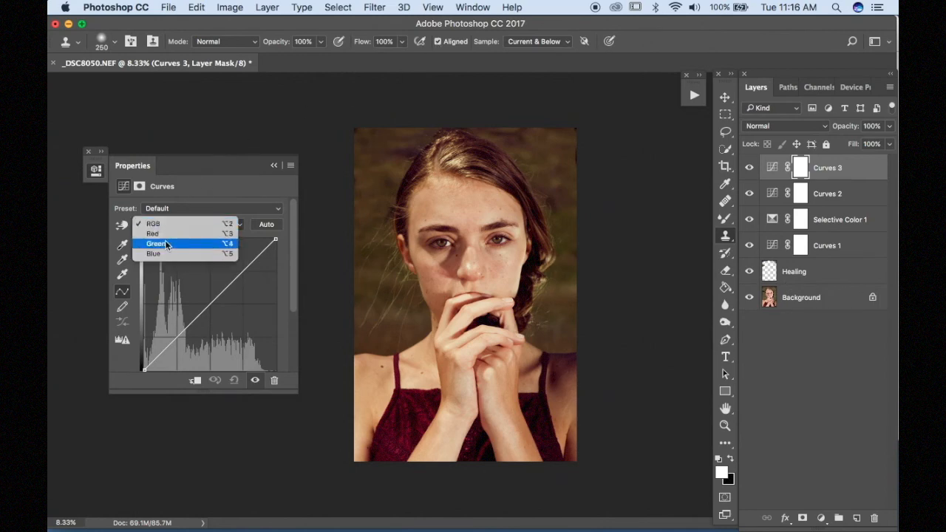
{"action": "left_click", "coordinate": [166, 244]}
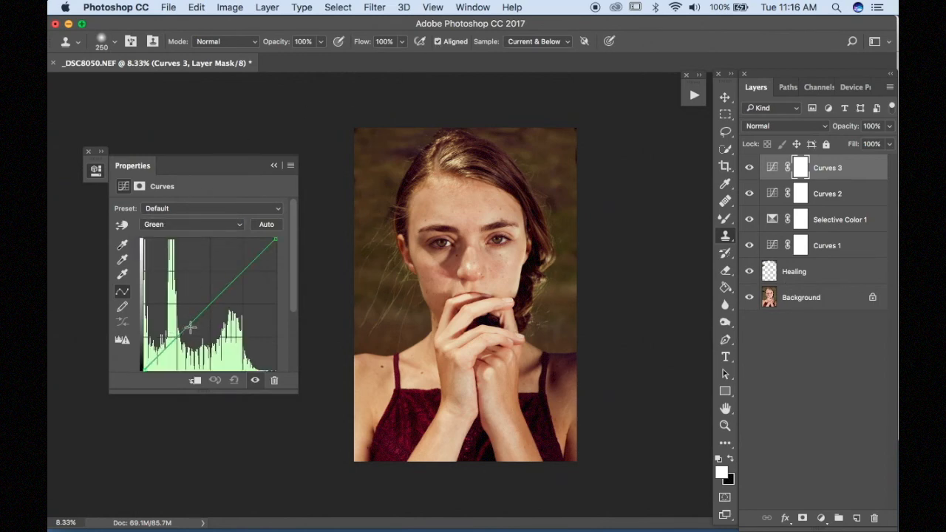
{"action": "left_click", "coordinate": [190, 326]}
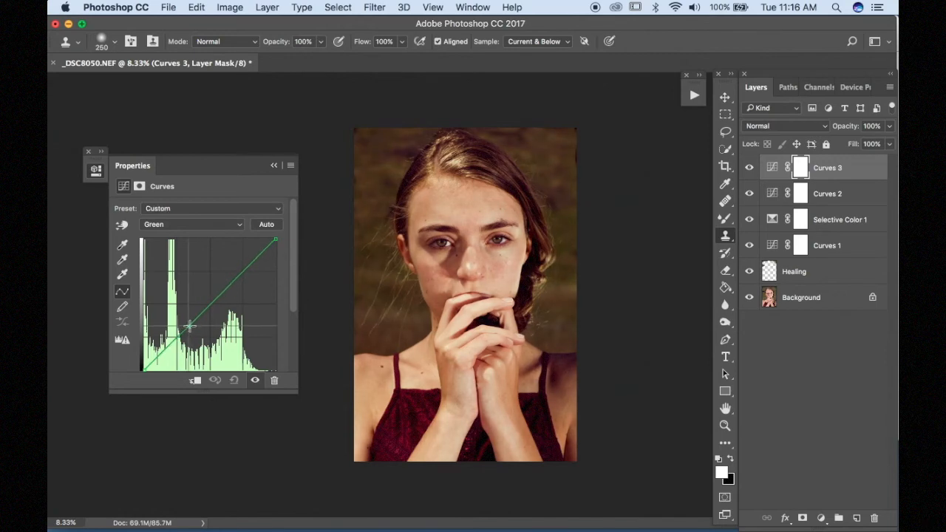
{"action": "left_click_drag", "start_coordinate": [190, 326], "coordinate": [189, 324]}
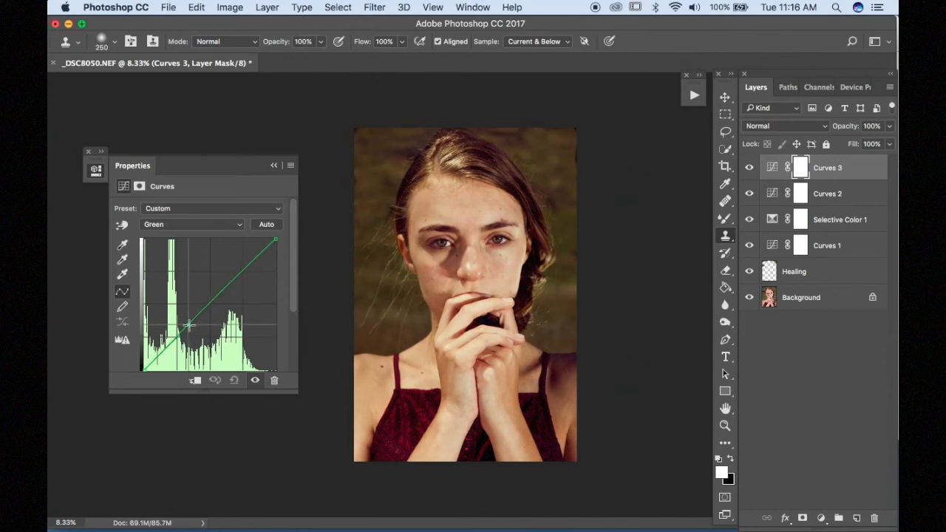
{"action": "left_click", "coordinate": [239, 273]}
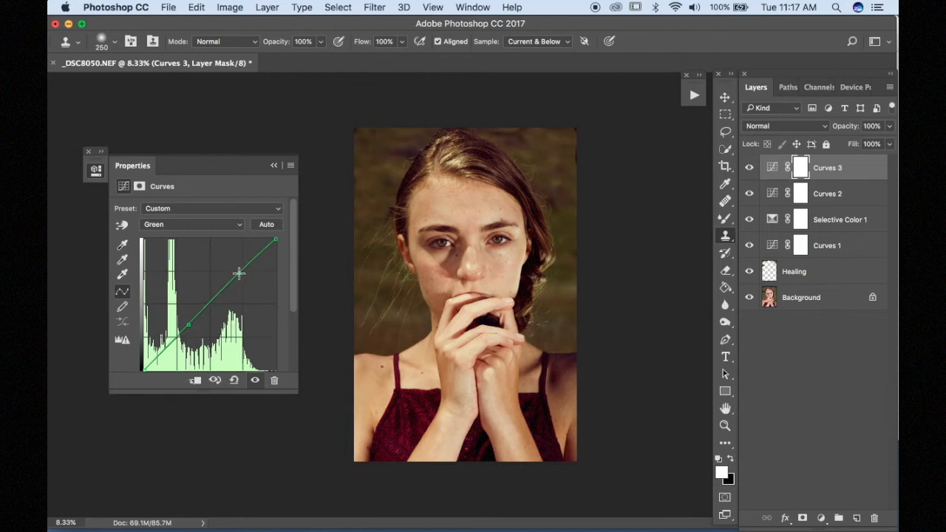
{"action": "left_click_drag", "start_coordinate": [238, 274], "coordinate": [240, 274]}
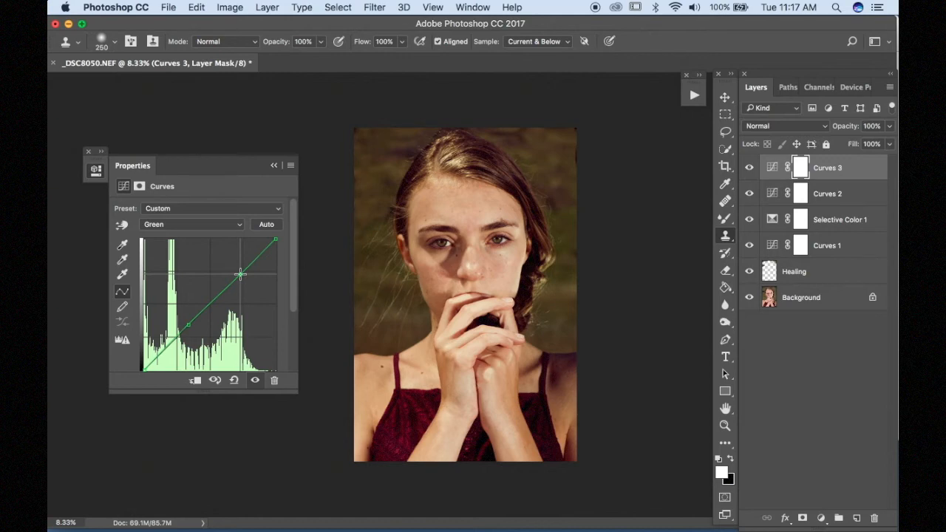
{"action": "left_click_drag", "start_coordinate": [240, 274], "coordinate": [240, 275]}
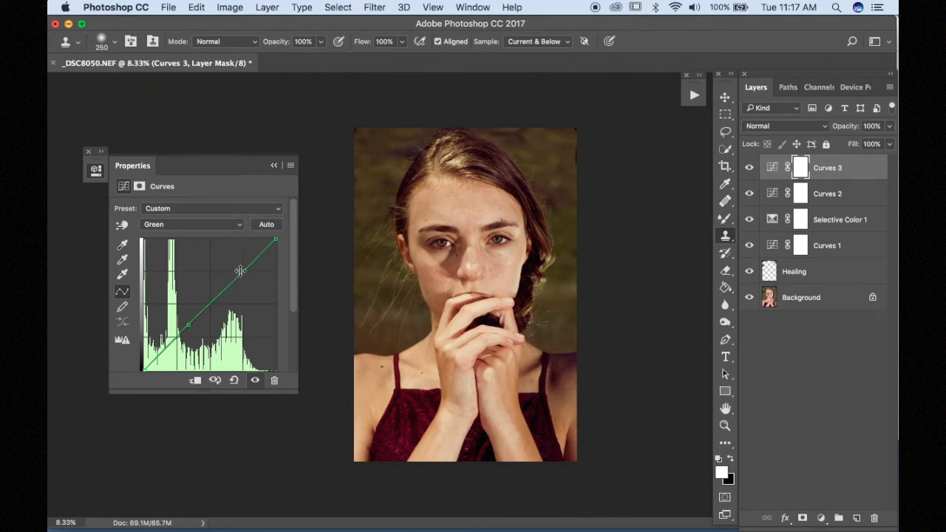
Step: Compare the image with the Curves 3 layer hidden and shown, and invert its layer mask to black
{"action": "left_click", "coordinate": [757, 172]}
{"action": "left_click", "coordinate": [757, 173]}
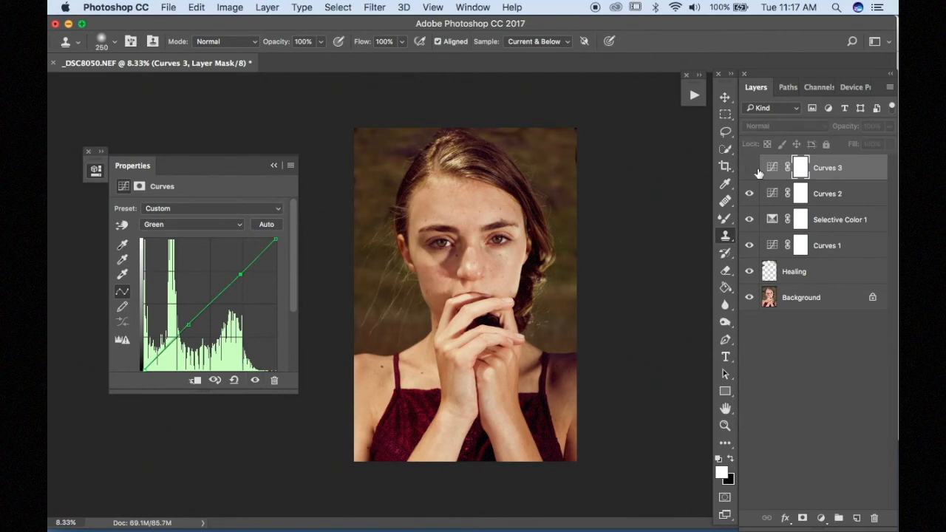
{"action": "left_click", "coordinate": [758, 172]}
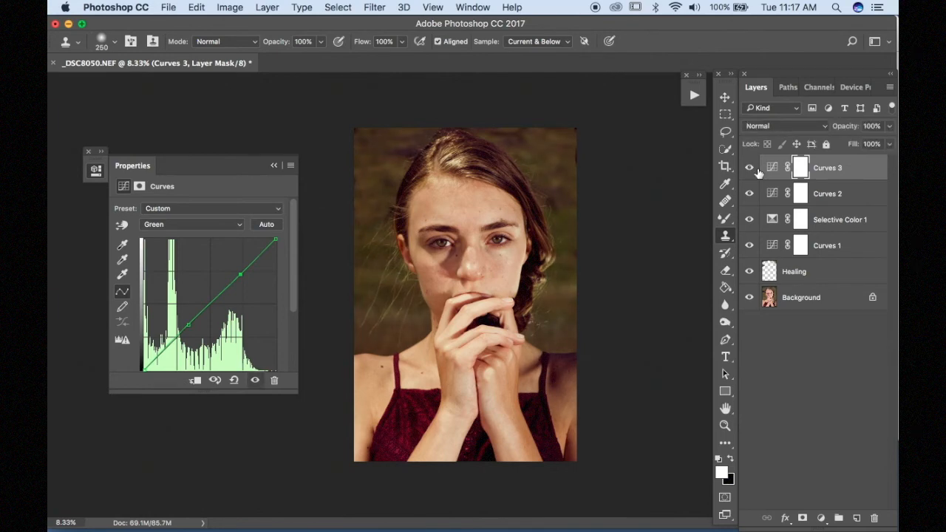
{"action": "left_click", "coordinate": [274, 166]}
{"action": "key", "text": "super+i"}
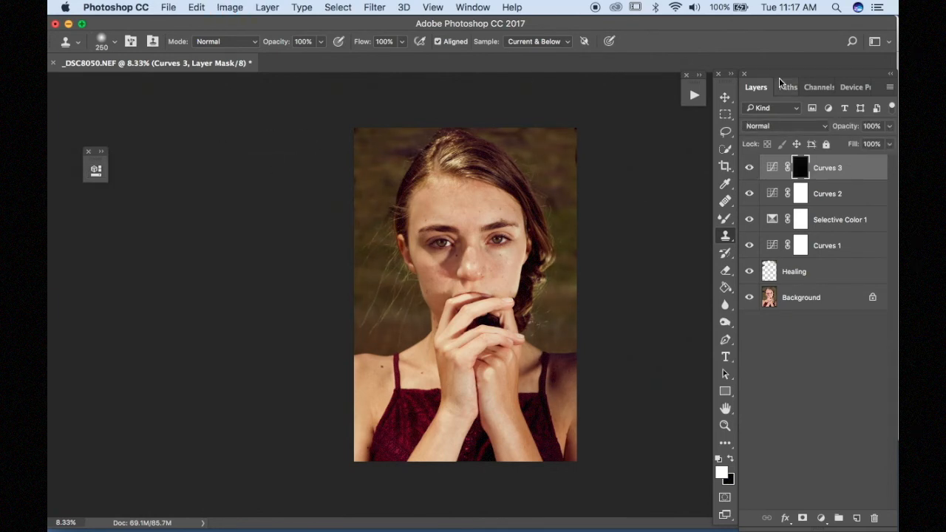
{"action": "key", "text": "b"}
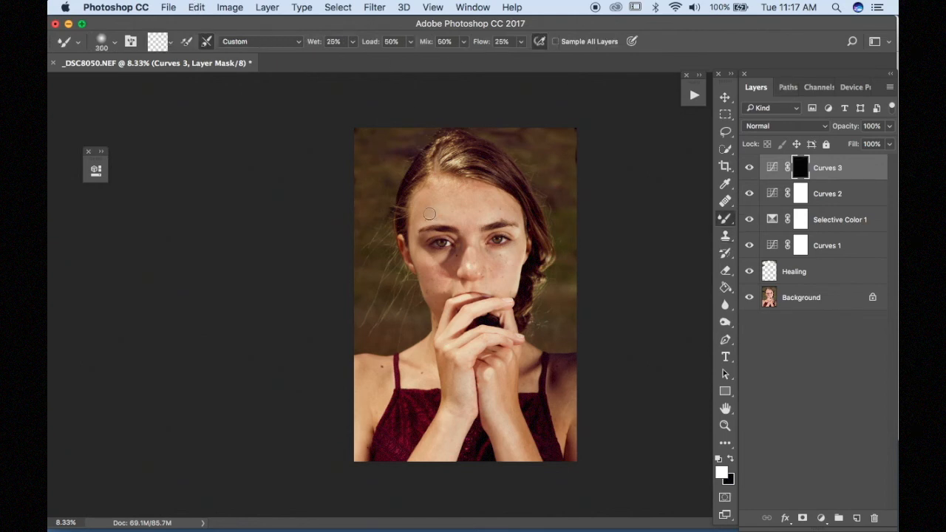
{"action": "key", "text": "bracketright"}
{"action": "key", "text": "bracketright"}
{"action": "key", "text": "bracketright"}
{"action": "key", "text": "bracketright"}
{"action": "key", "text": "bracketright"}
{"action": "key", "text": "bracketright"}
{"action": "key", "text": "bracketright"}
{"action": "key", "text": "bracketright"}
{"action": "key", "text": "bracketright"}
{"action": "key", "text": "bracketright"}
{"action": "key", "text": "bracketright"}
Step: Paint white over the face, hands and body on the Curves 3 mask using the Brush tool at 100% opacity and size 1400
{"action": "right_click", "coordinate": [725, 223]}
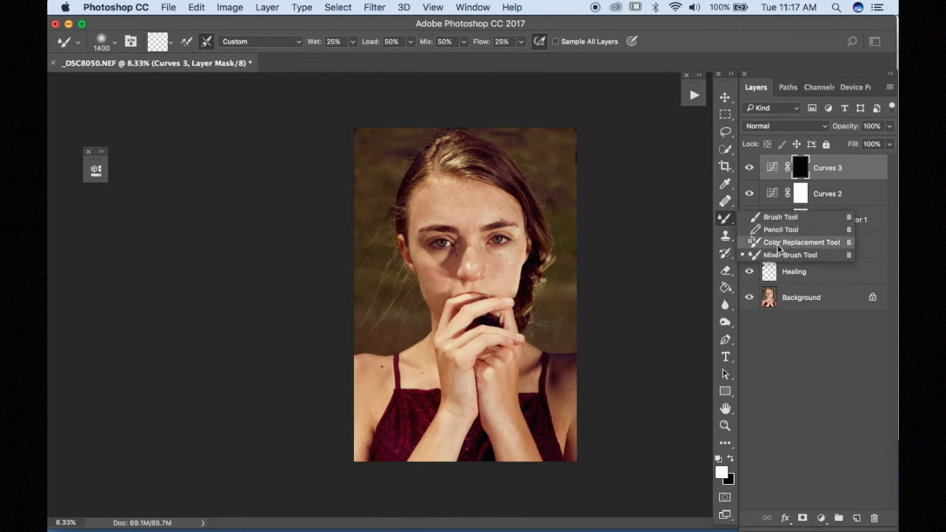
{"action": "left_click", "coordinate": [780, 217]}
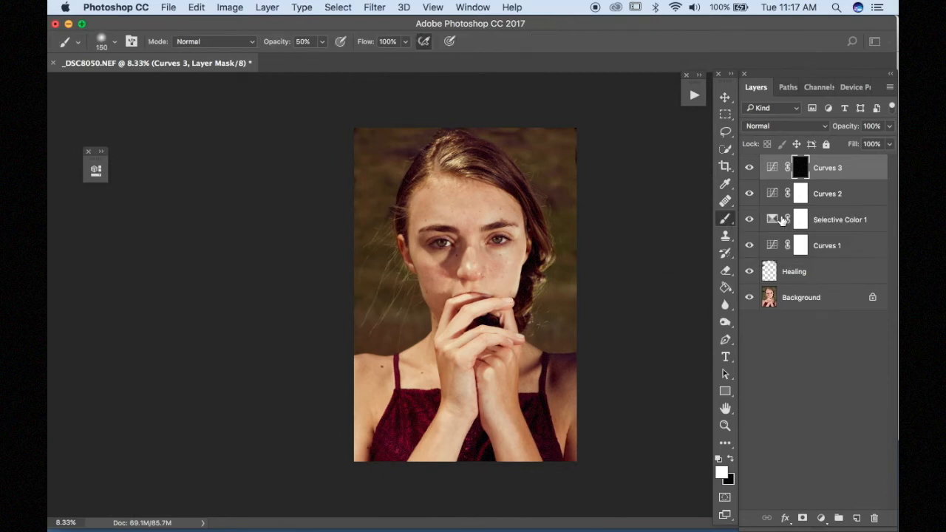
{"action": "left_click", "coordinate": [306, 41]}
{"action": "type", "text": "10"}
{"action": "key", "text": "bracketright"}
{"action": "key", "text": "bracketright"}
{"action": "key", "text": "bracketright"}
{"action": "key", "text": "bracketright"}
{"action": "key", "text": "bracketright"}
{"action": "key", "text": "bracketright"}
{"action": "key", "text": "bracketright"}
{"action": "key", "text": "bracketright"}
{"action": "key", "text": "bracketright"}
{"action": "key", "text": "bracketright"}
{"action": "key", "text": "bracketright"}
{"action": "key", "text": "bracketright"}
{"action": "key", "text": "bracketright"}
{"action": "key", "text": "bracketright"}
{"action": "key", "text": "bracketright"}
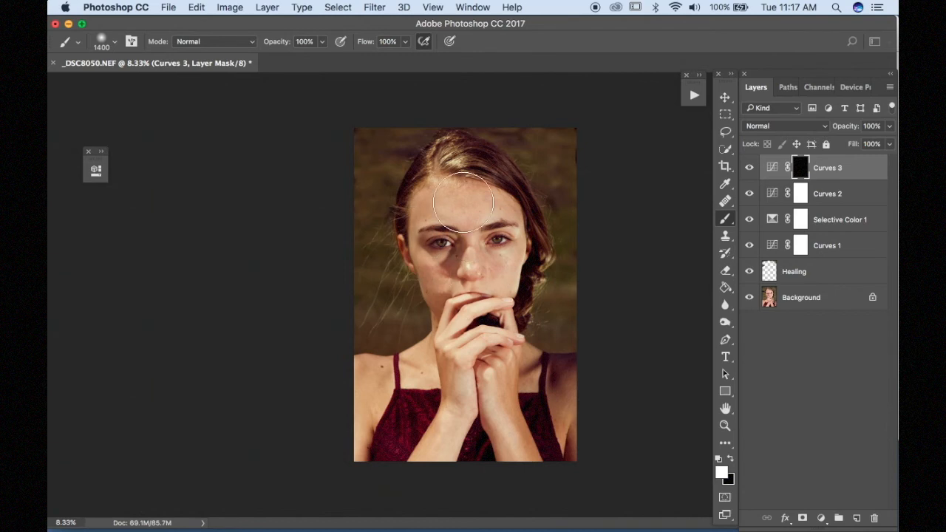
{"action": "mouse_move", "coordinate": [463, 203]}
{"action": "left_mouse_down"}
{"action": "mouse_move", "coordinate": [481, 254]}
{"action": "mouse_move", "coordinate": [464, 279]}
{"action": "mouse_move", "coordinate": [432, 218]}
{"action": "mouse_move", "coordinate": [483, 215]}
{"action": "mouse_move", "coordinate": [493, 278]}
{"action": "mouse_move", "coordinate": [452, 270]}
{"action": "mouse_move", "coordinate": [420, 230]}
{"action": "mouse_move", "coordinate": [480, 202]}
{"action": "mouse_move", "coordinate": [497, 257]}
{"action": "mouse_move", "coordinate": [477, 314]}
{"action": "mouse_move", "coordinate": [481, 290]}
{"action": "mouse_move", "coordinate": [481, 304]}
{"action": "mouse_move", "coordinate": [467, 309]}
{"action": "mouse_move", "coordinate": [466, 335]}
{"action": "mouse_move", "coordinate": [476, 311]}
{"action": "mouse_move", "coordinate": [484, 413]}
{"action": "mouse_move", "coordinate": [460, 354]}
{"action": "mouse_move", "coordinate": [448, 451]}
{"action": "mouse_move", "coordinate": [442, 385]}
{"action": "mouse_move", "coordinate": [425, 365]}
{"action": "mouse_move", "coordinate": [369, 390]}
{"action": "mouse_move", "coordinate": [372, 445]}
{"action": "mouse_move", "coordinate": [429, 375]}
{"action": "mouse_move", "coordinate": [518, 359]}
{"action": "mouse_move", "coordinate": [524, 444]}
{"action": "mouse_move", "coordinate": [482, 326]}
{"action": "mouse_move", "coordinate": [475, 338]}
{"action": "mouse_move", "coordinate": [462, 227]}
{"action": "mouse_move", "coordinate": [481, 295]}
{"action": "mouse_move", "coordinate": [498, 244]}
{"action": "mouse_move", "coordinate": [462, 218]}
{"action": "mouse_move", "coordinate": [440, 223]}
{"action": "mouse_move", "coordinate": [452, 205]}
{"action": "mouse_move", "coordinate": [504, 212]}
{"action": "left_mouse_up"}
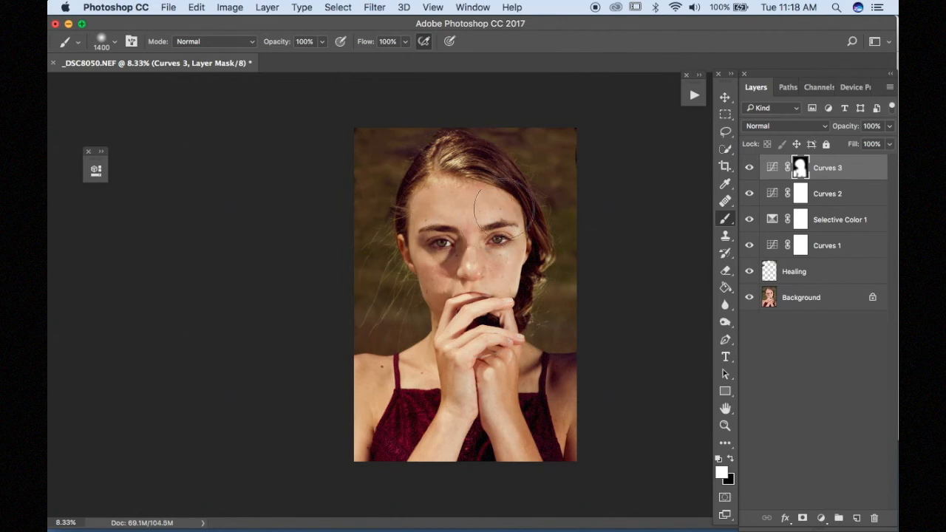
Step: Compare the portrait with the Curves 3 layer hidden and shown, and rename the layer Anti pink
{"action": "left_click", "coordinate": [750, 171]}
{"action": "left_click", "coordinate": [750, 170]}
{"action": "left_click", "coordinate": [750, 171]}
{"action": "left_click", "coordinate": [750, 171]}
{"action": "double_click", "coordinate": [820, 170]}
{"action": "type", "text": "Anti"}
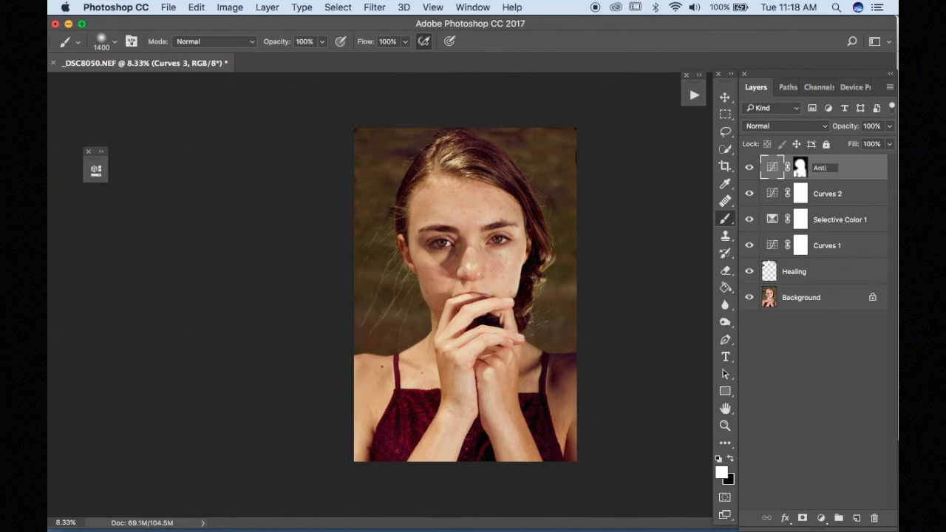
{"action": "type", "text": "pink"}
{"action": "key", "text": "Return"}
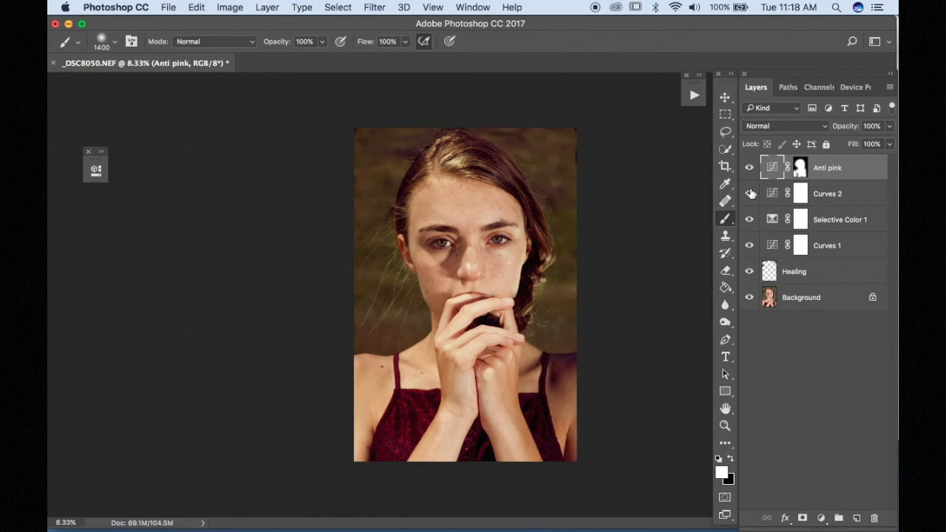
Step: Check the Curves 2 layer's effect by toggling its visibility, and paint black over both eyes on its mask with a reduced brush
{"action": "left_click", "coordinate": [750, 194]}
{"action": "left_click", "coordinate": [750, 194]}
{"action": "left_click", "coordinate": [800, 194]}
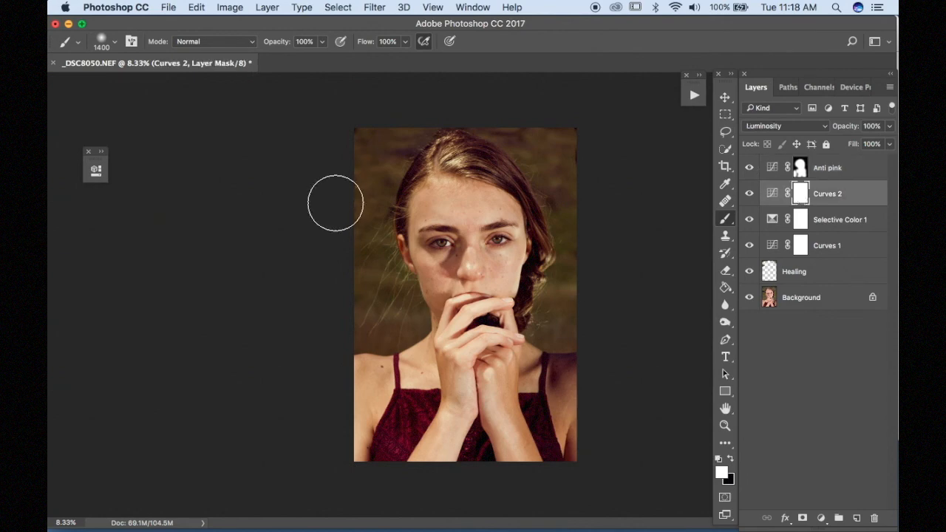
{"action": "key", "text": "bracketleft"}
{"action": "key", "text": "bracketleft"}
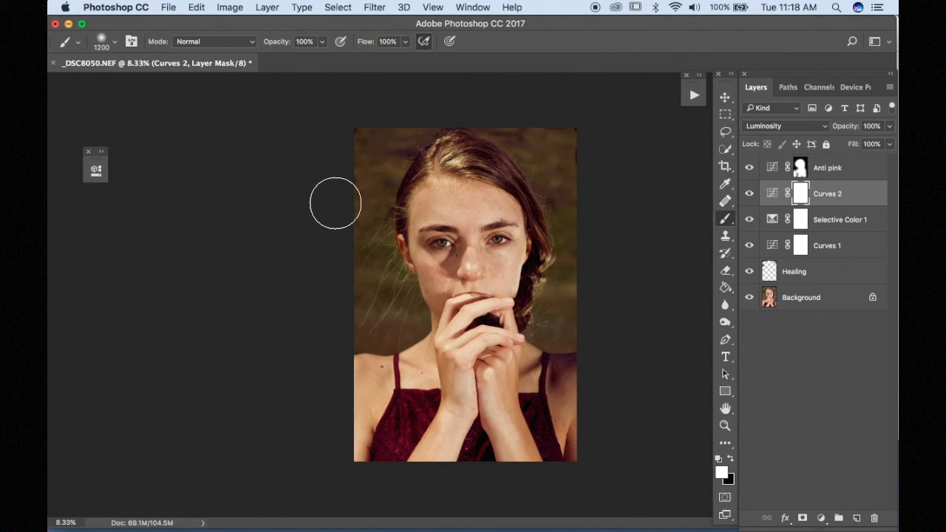
{"action": "key", "text": "bracketleft"}
{"action": "key", "text": "bracketleft"}
{"action": "key", "text": "bracketleft"}
{"action": "key", "text": "bracketleft"}
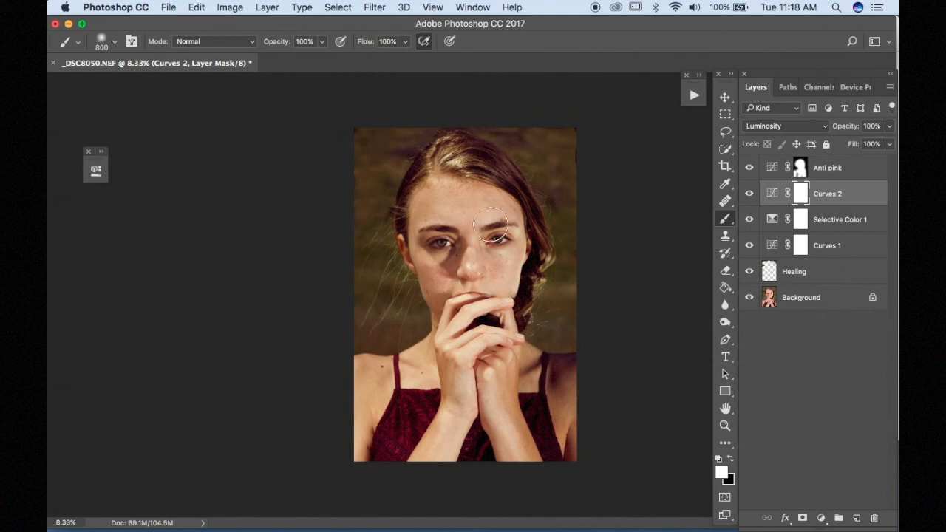
{"action": "key", "text": "bracketleft"}
{"action": "key", "text": "bracketleft"}
{"action": "key", "text": "bracketleft"}
{"action": "key", "text": "bracketleft"}
{"action": "key", "text": "x"}
{"action": "key", "text": "bracketleft"}
{"action": "key", "text": "bracketleft"}
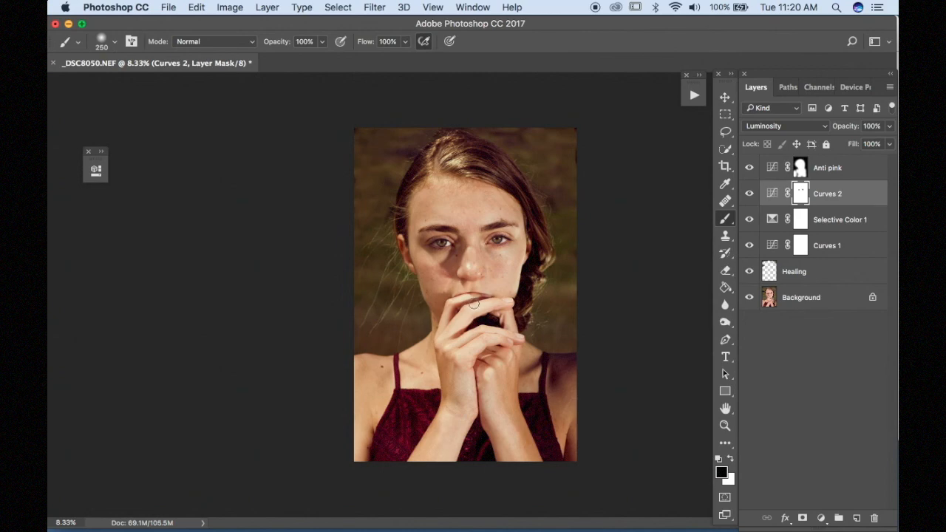
{"action": "key", "text": "bracketleft"}
{"action": "key", "text": "bracketleft"}
{"action": "key", "text": "bracketleft"}
Step: Add a Curves adjustment layer above Curves 2 and darken the image by pulling down the tone sampled from the hand
{"action": "left_click", "coordinate": [820, 519]}
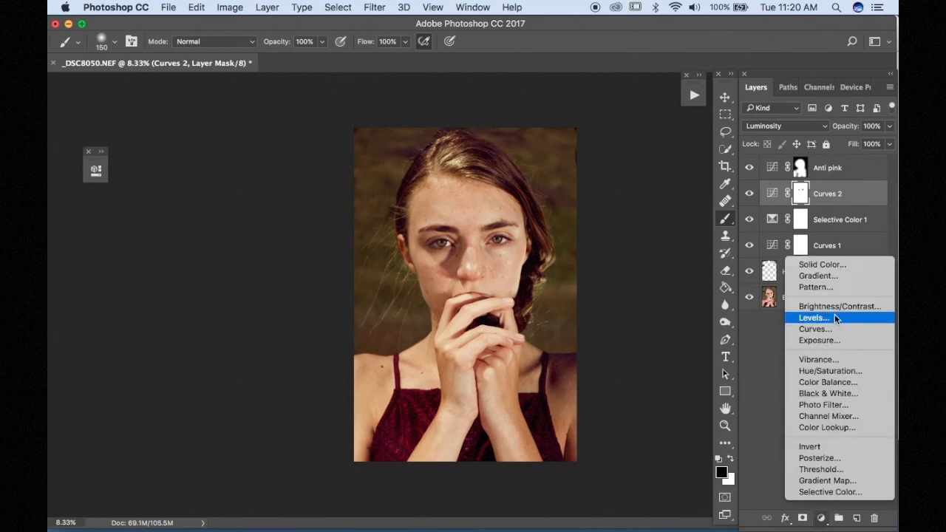
{"action": "left_click", "coordinate": [829, 330]}
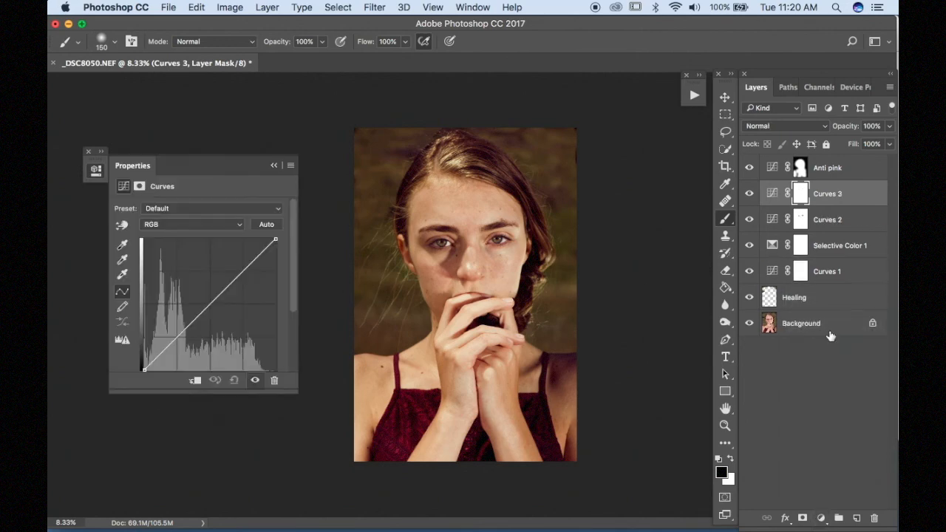
{"action": "left_click", "coordinate": [124, 225]}
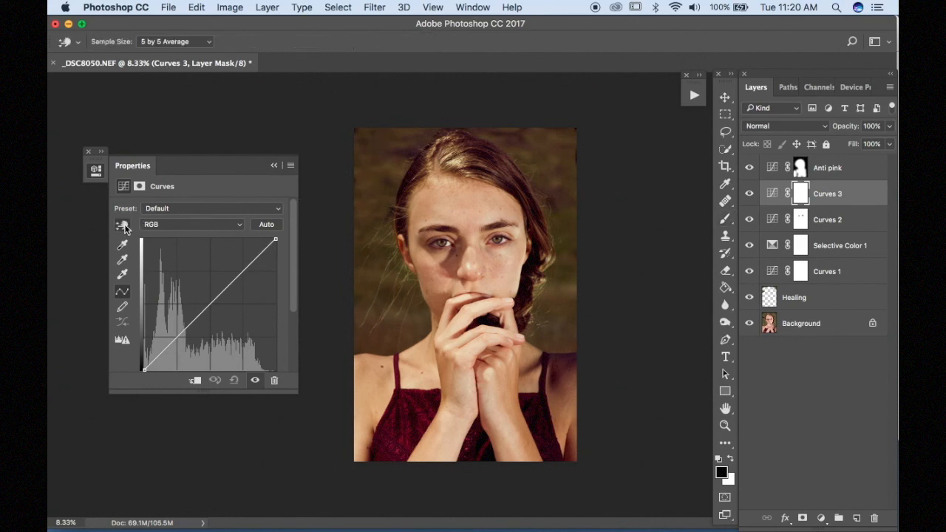
{"action": "left_click_drag", "start_coordinate": [467, 331], "coordinate": [467, 347]}
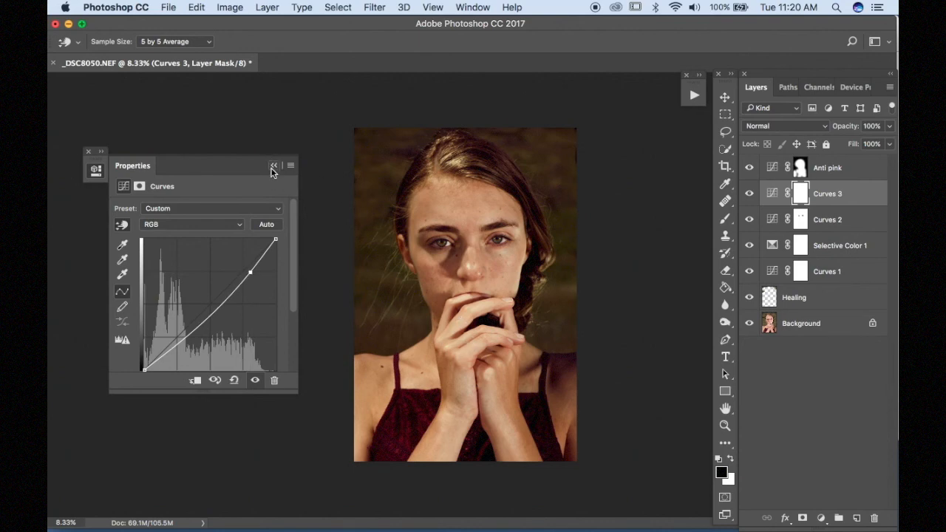
{"action": "left_click", "coordinate": [272, 164]}
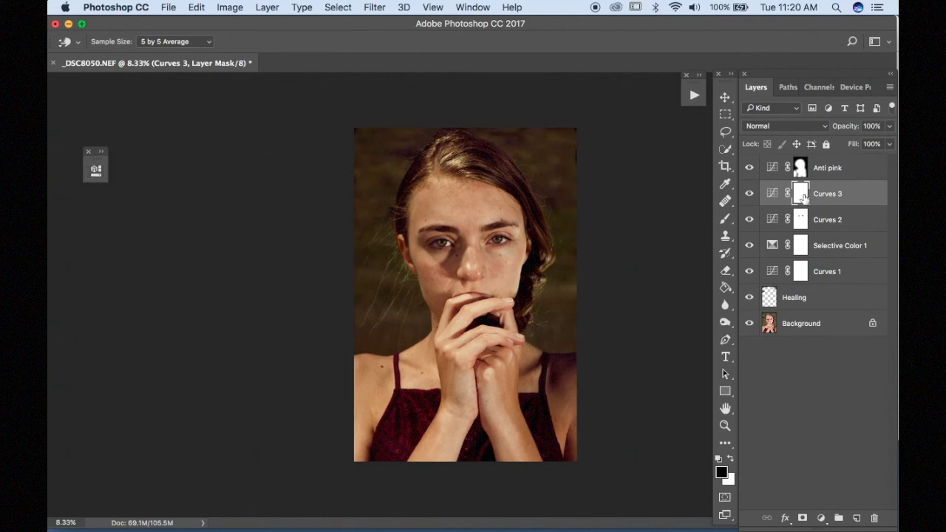
Step: Invert the new Curves layer's mask to black and rename the layer Hands
{"action": "left_click_drag", "start_coordinate": [803, 198], "coordinate": [808, 204]}
{"action": "key", "text": "super+i"}
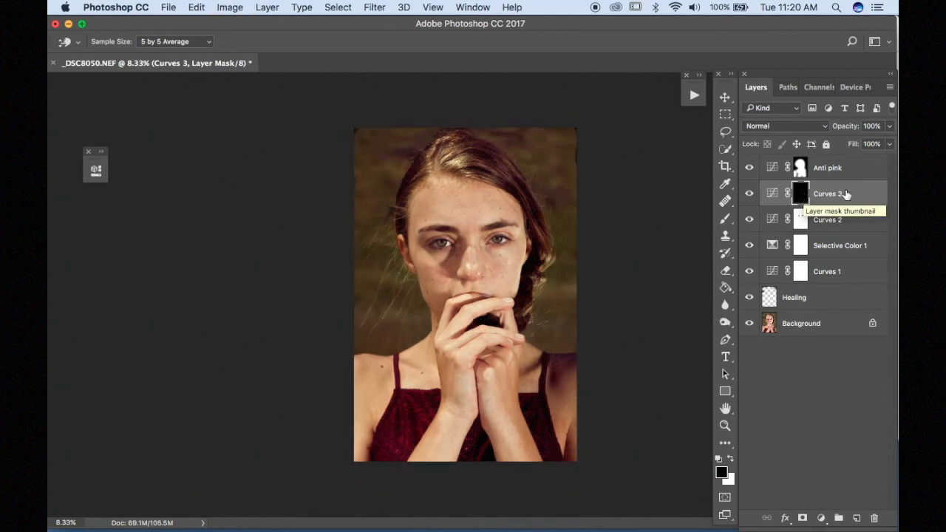
{"action": "double_click", "coordinate": [834, 194]}
{"action": "type", "text": "Han"}
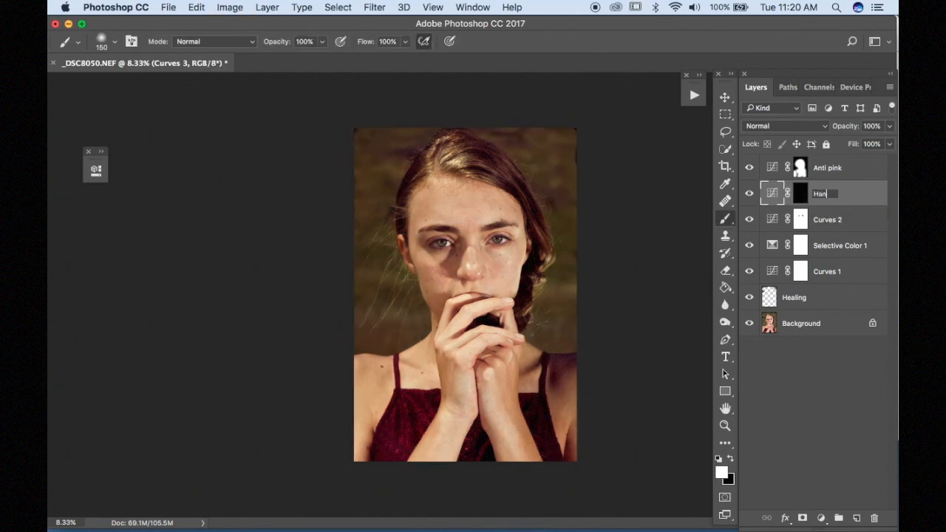
{"action": "type", "text": "ds"}
{"action": "key", "text": "Return"}
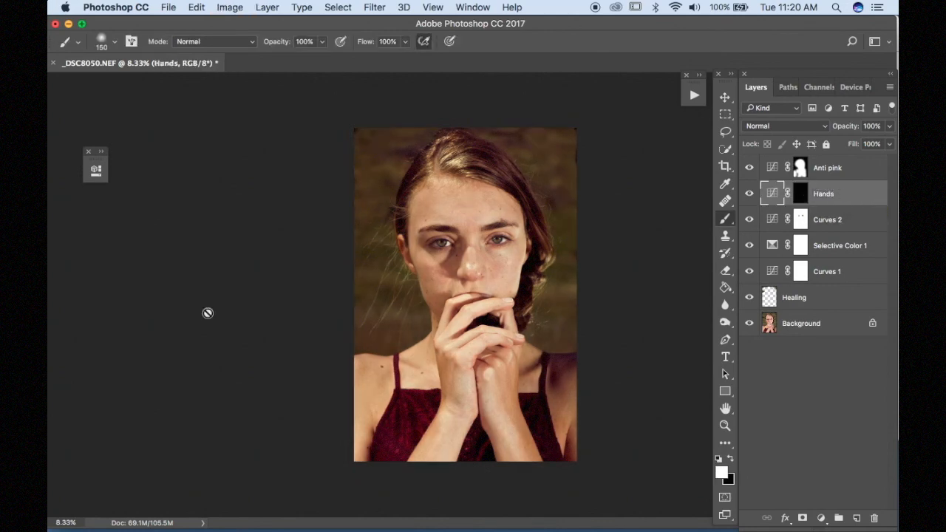
Step: Paint white on the Hands layer mask over the main area of the hands with a 900-size brush
{"action": "left_click", "coordinate": [799, 196]}
{"action": "key", "text": "x"}
{"action": "key", "text": "bracketright"}
{"action": "key", "text": "bracketright"}
{"action": "key", "text": "bracketright"}
{"action": "key", "text": "bracketright"}
{"action": "key", "text": "bracketright"}
{"action": "key", "text": "bracketright"}
{"action": "key", "text": "bracketright"}
{"action": "key", "text": "bracketright"}
{"action": "key", "text": "bracketright"}
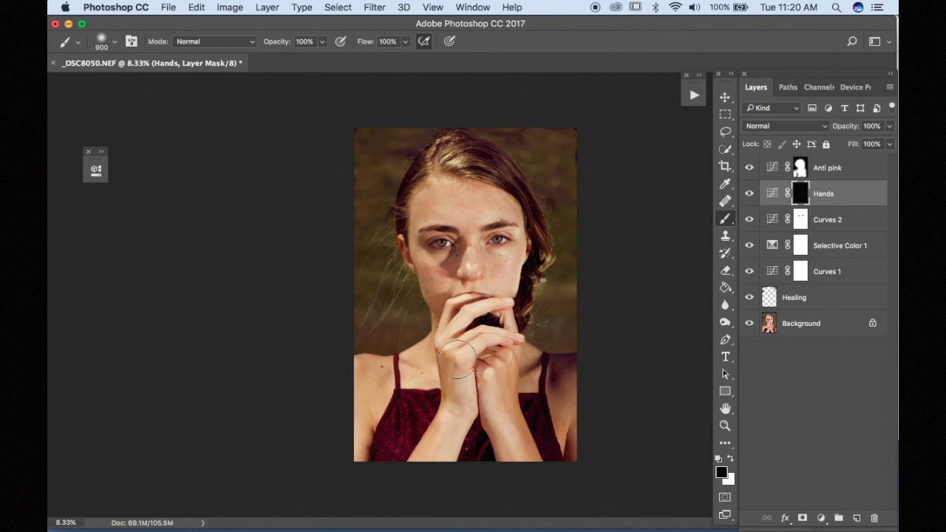
{"action": "key", "text": "x"}
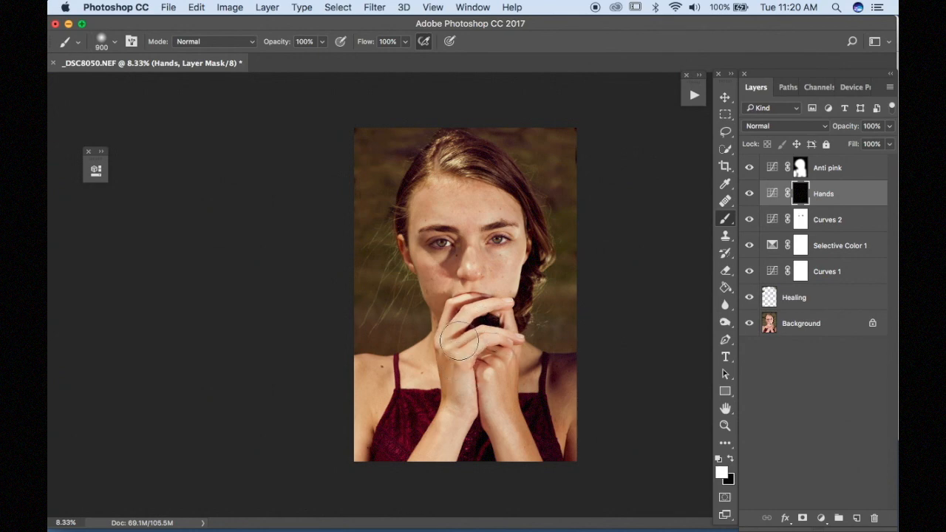
{"action": "left_click_drag", "start_coordinate": [459, 330], "coordinate": [461, 326]}
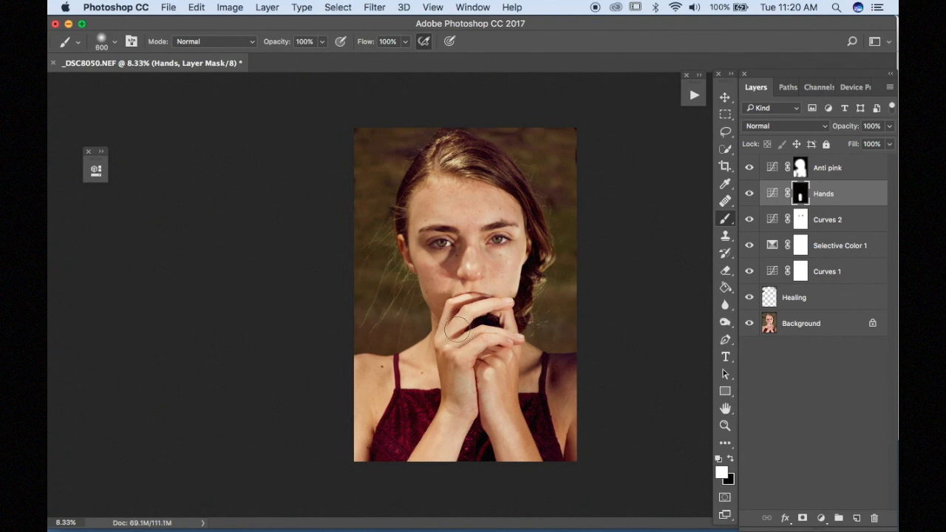
Step: Reduce the brush to size 400 and paint white over the fingers and wrists on the Hands mask
{"action": "key", "text": "bracketleft"}
{"action": "key", "text": "bracketleft"}
{"action": "key", "text": "bracketleft"}
{"action": "key", "text": "bracketleft"}
{"action": "key", "text": "bracketleft"}
{"action": "mouse_move", "coordinate": [459, 307]}
{"action": "left_mouse_down"}
{"action": "mouse_move", "coordinate": [487, 316]}
{"action": "mouse_move", "coordinate": [500, 348]}
{"action": "mouse_move", "coordinate": [511, 329]}
{"action": "mouse_move", "coordinate": [459, 364]}
{"action": "left_mouse_up"}
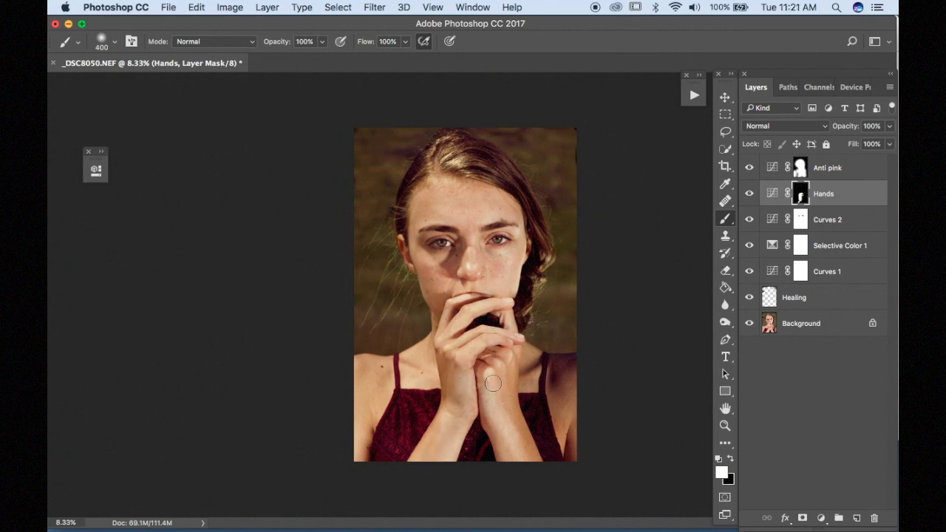
Step: Paint white over the forearm on the Hands mask and compare the portrait with the _DSC8050.png reference in Preview
{"action": "left_click_drag", "start_coordinate": [517, 470], "coordinate": [475, 412]}
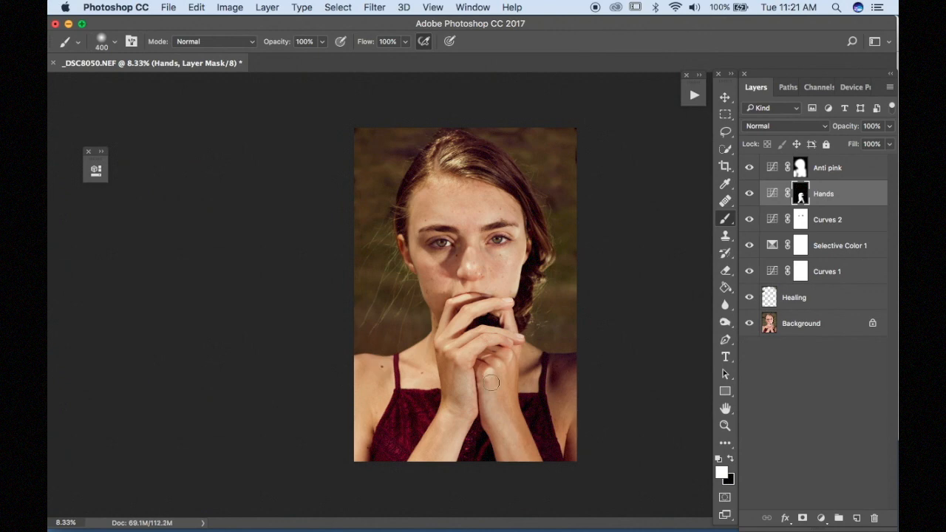
{"action": "left_click", "coordinate": [676, 506]}
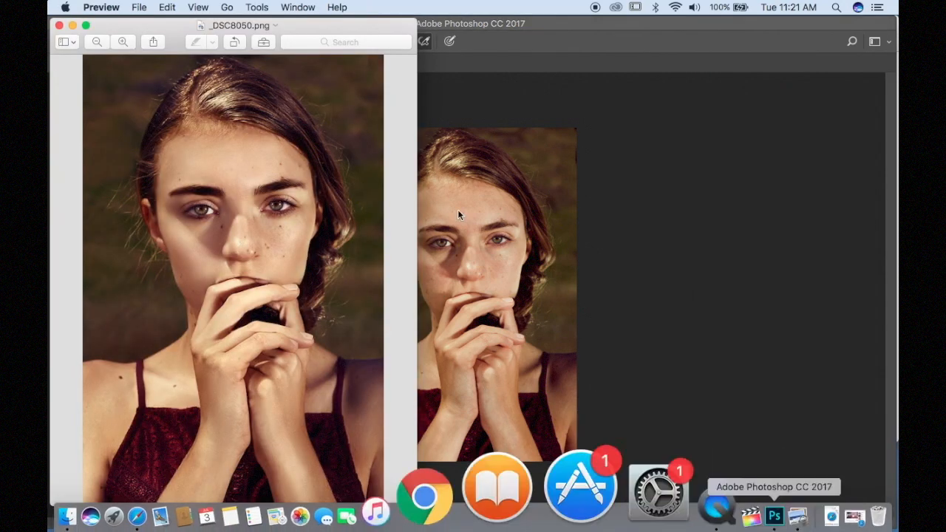
{"action": "left_click", "coordinate": [525, 93]}
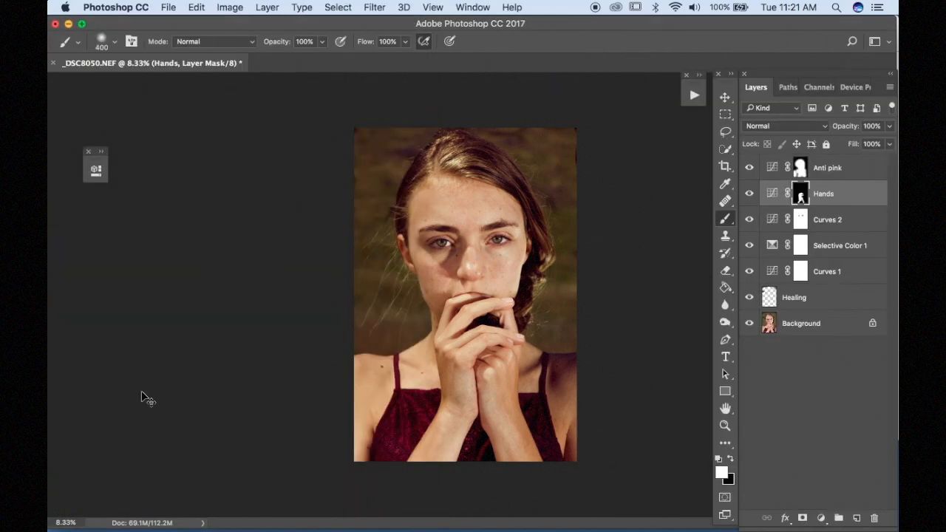
{"action": "key", "text": "super+plus"}
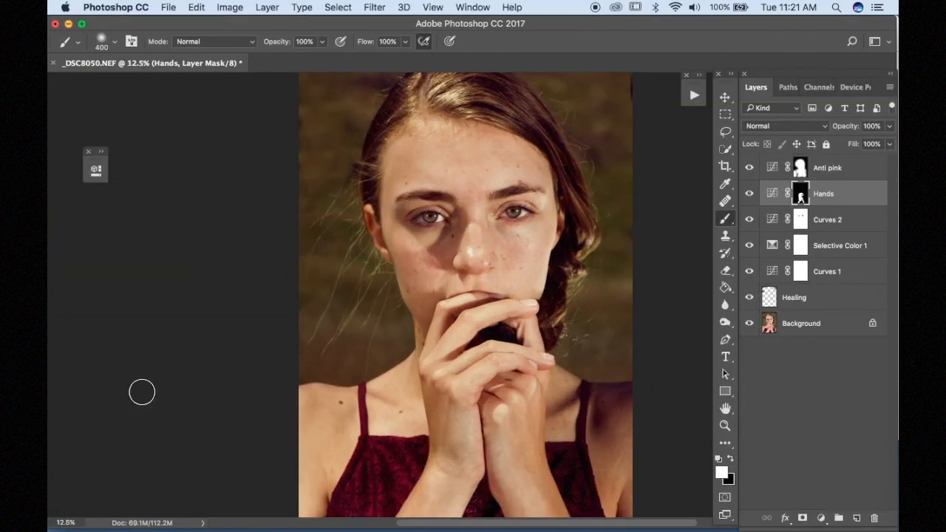
{"action": "key", "text": "super+minus"}
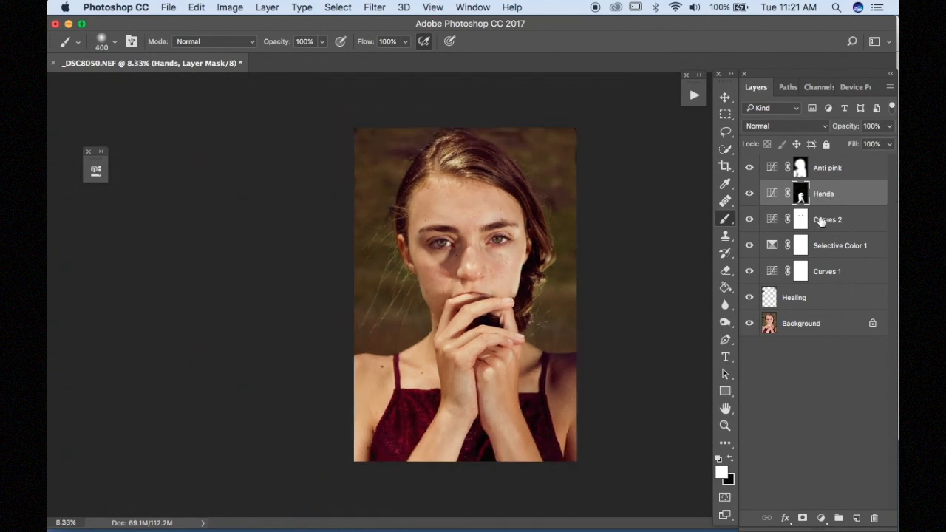
Step: Hide and show the Curves 1 layer to review its effect, and select the Selective Color 1 layer
{"action": "left_click", "coordinate": [823, 274]}
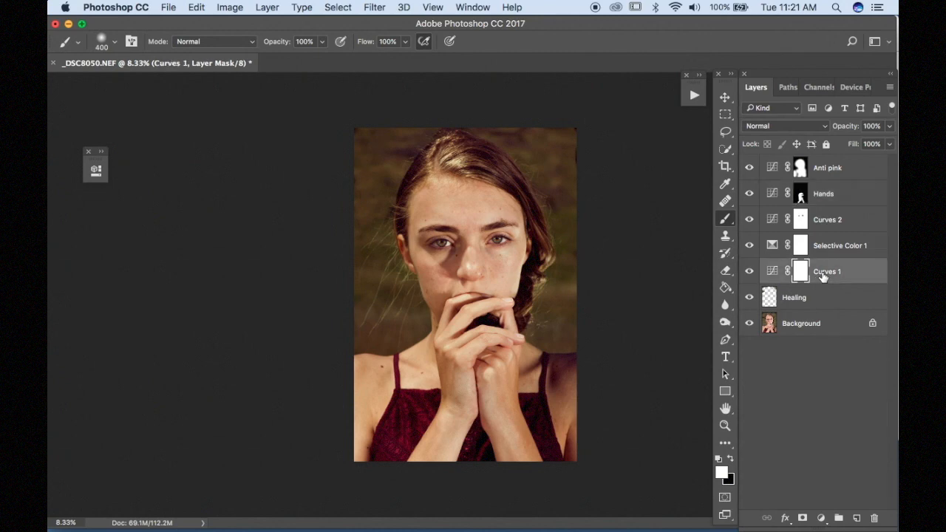
{"action": "left_click", "coordinate": [749, 275]}
{"action": "left_click", "coordinate": [749, 275]}
{"action": "left_click", "coordinate": [832, 253]}
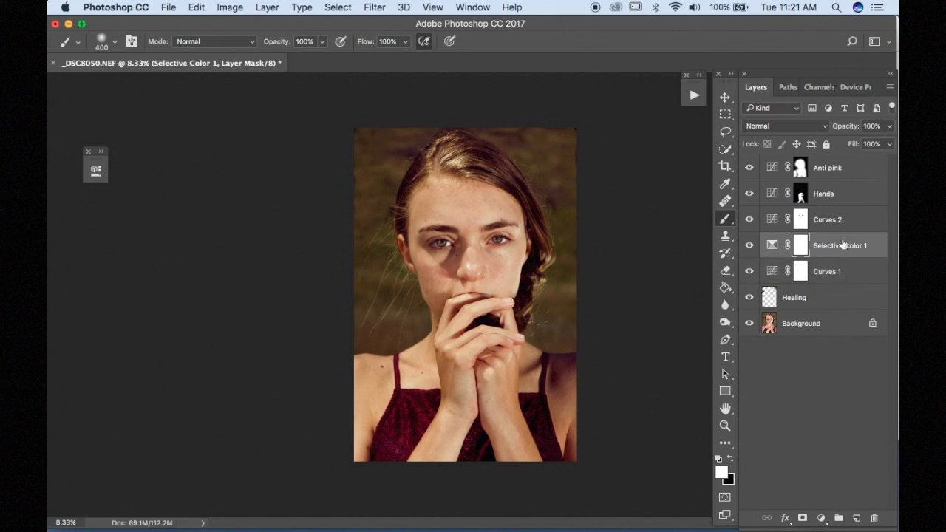
Step: Select the Curves 2 layer and toggle its visibility repeatedly to compare the portrait with and without it
{"action": "left_click", "coordinate": [820, 222]}
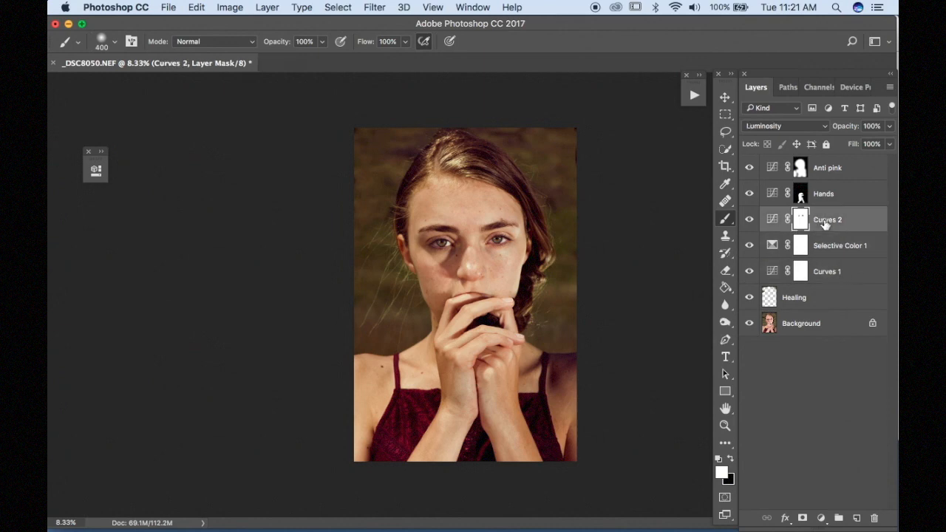
{"action": "left_click", "coordinate": [750, 220]}
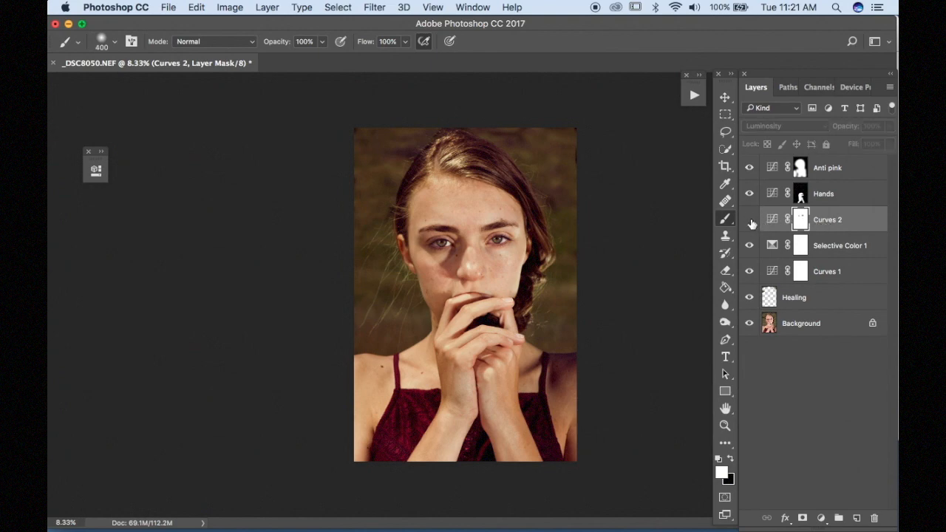
{"action": "left_click", "coordinate": [750, 222]}
{"action": "left_click", "coordinate": [750, 221]}
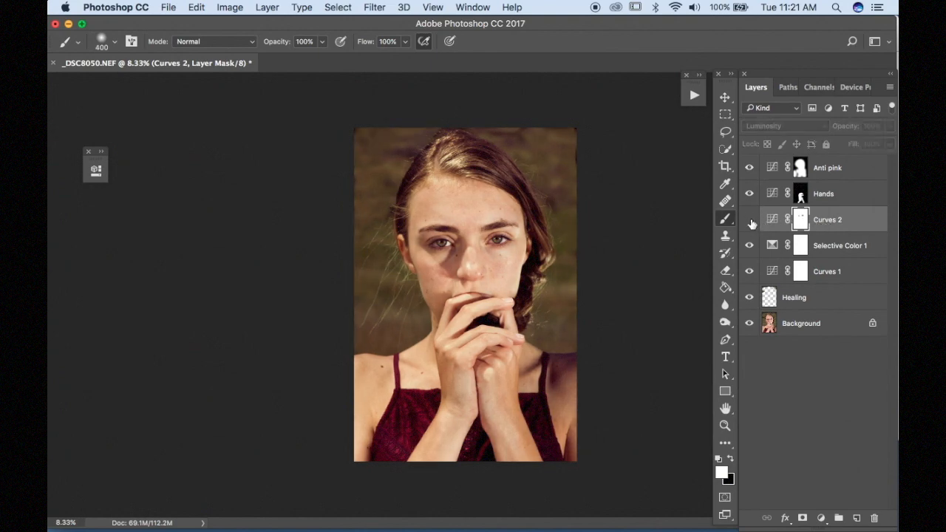
{"action": "left_click", "coordinate": [750, 221]}
{"action": "left_click", "coordinate": [749, 221]}
{"action": "left_click", "coordinate": [750, 222]}
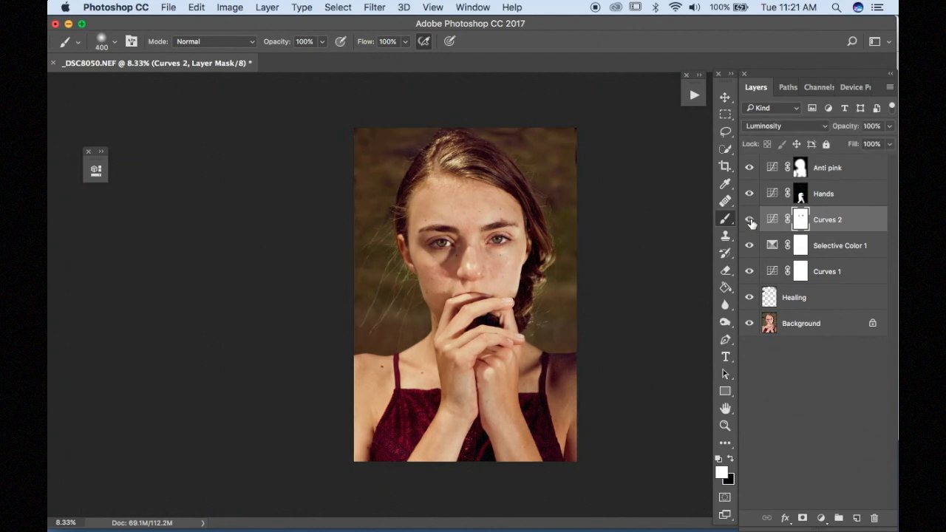
Step: Select the Hands layer and toggle its visibility to examine the darkening on the hands
{"action": "left_click", "coordinate": [834, 199]}
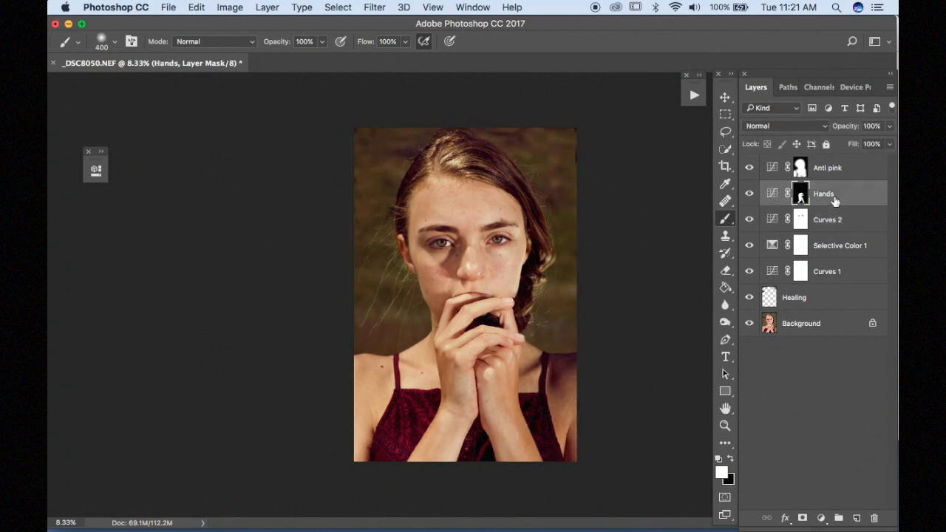
{"action": "left_click", "coordinate": [750, 198]}
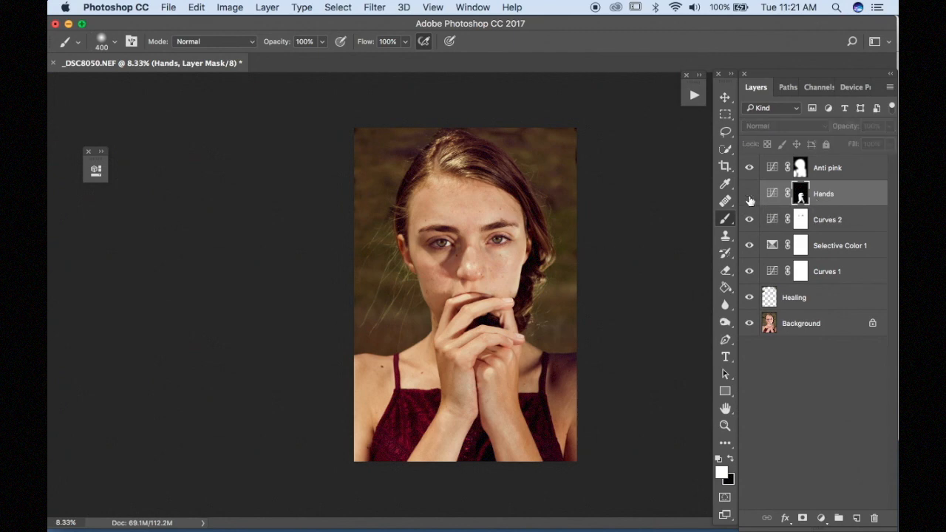
{"action": "left_click", "coordinate": [749, 194]}
{"action": "left_click", "coordinate": [750, 195]}
{"action": "left_click", "coordinate": [750, 195]}
Step: Select the Anti pink layer and toggle its visibility repeatedly to examine its effect on the portrait's color
{"action": "left_click", "coordinate": [843, 173]}
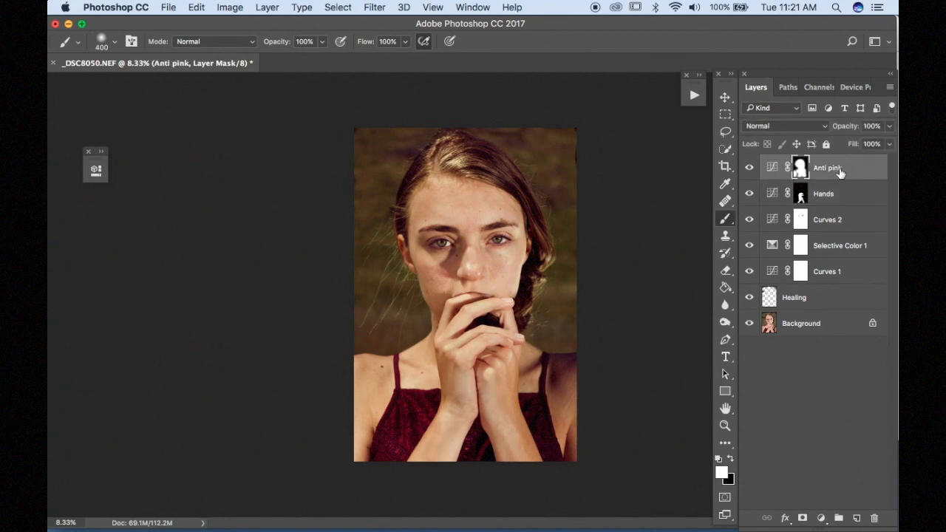
{"action": "left_click", "coordinate": [749, 168]}
{"action": "left_click", "coordinate": [750, 168]}
{"action": "left_click", "coordinate": [750, 169]}
{"action": "left_click", "coordinate": [750, 168]}
{"action": "left_click", "coordinate": [750, 169]}
{"action": "left_click", "coordinate": [749, 169]}
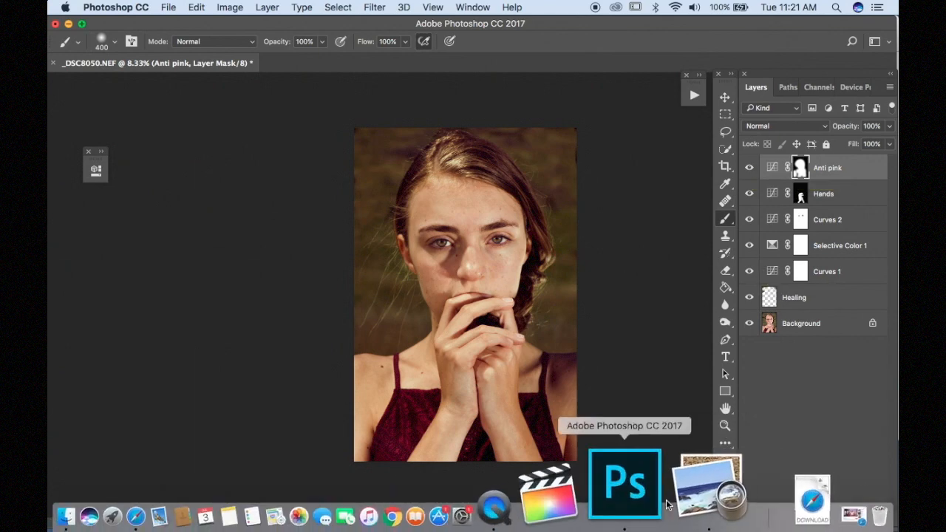
Step: Switch to the _DSC8050.png reference in Preview and move its window aside to compare both portraits side by side
{"action": "left_click", "coordinate": [680, 481]}
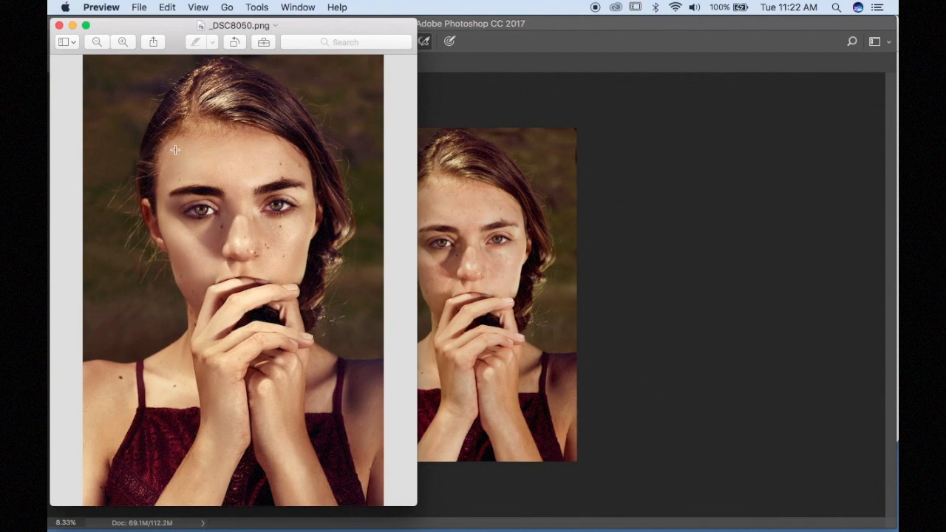
{"action": "left_click_drag", "start_coordinate": [136, 28], "coordinate": [70, 5]}
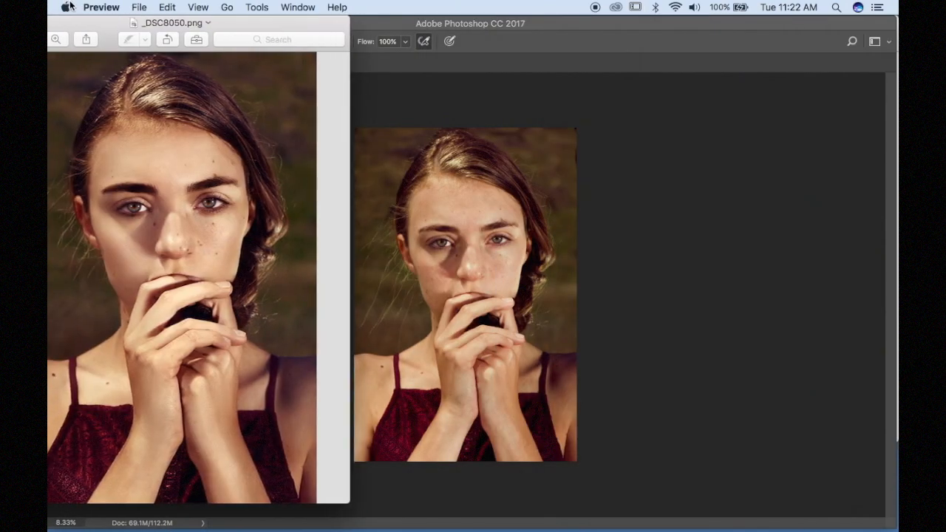